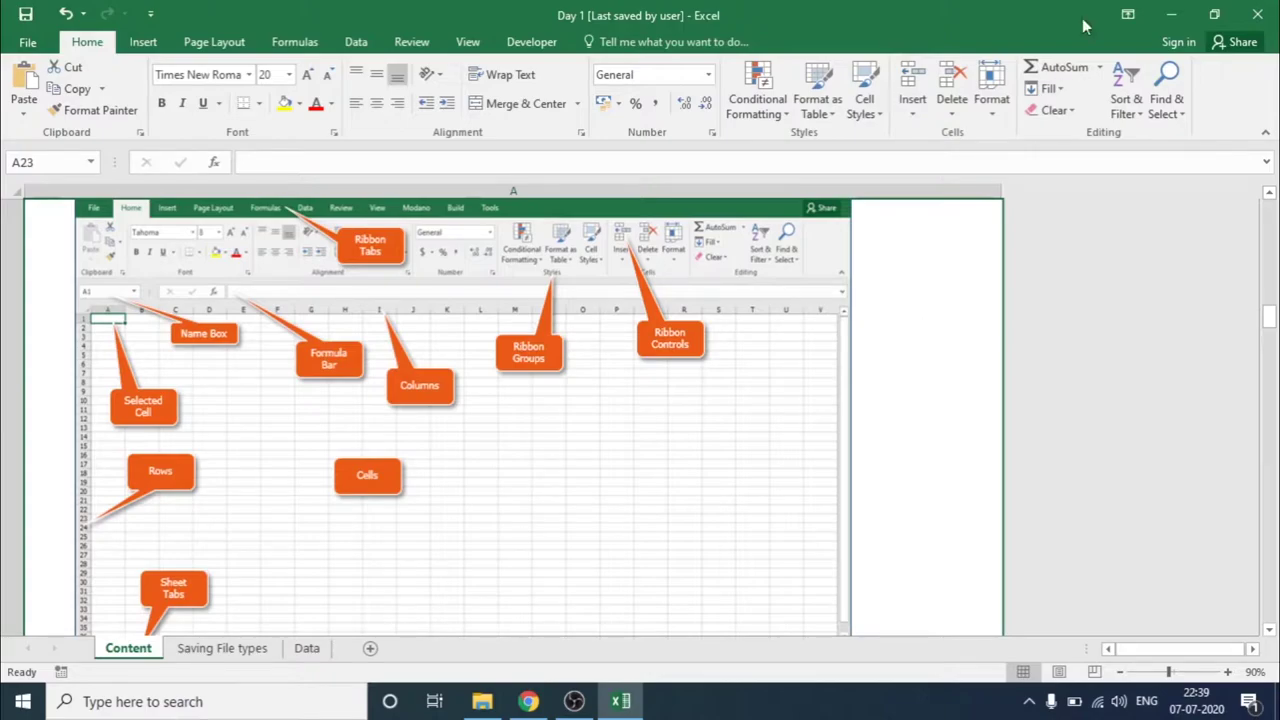
Launch Excel 2016 by searching 'excel' from Start, then close the blank Book1 workbook
key("super+d")
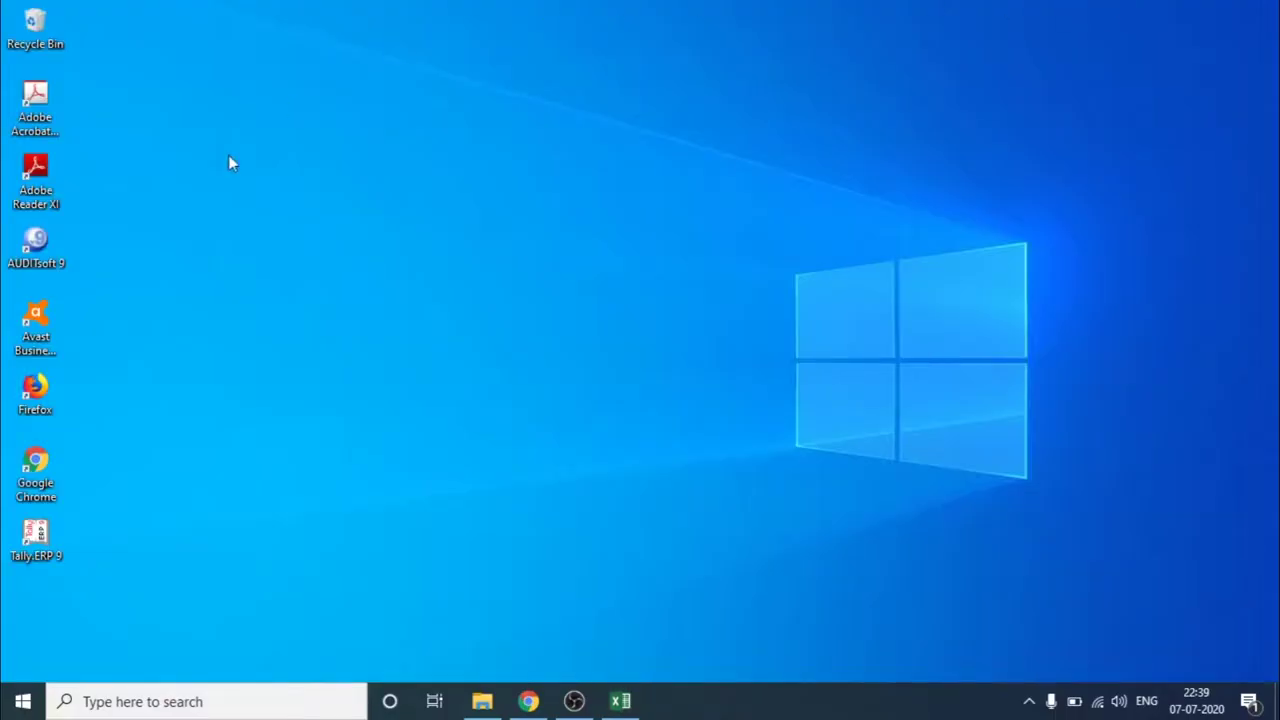
left_click(30, 704)
type("e")
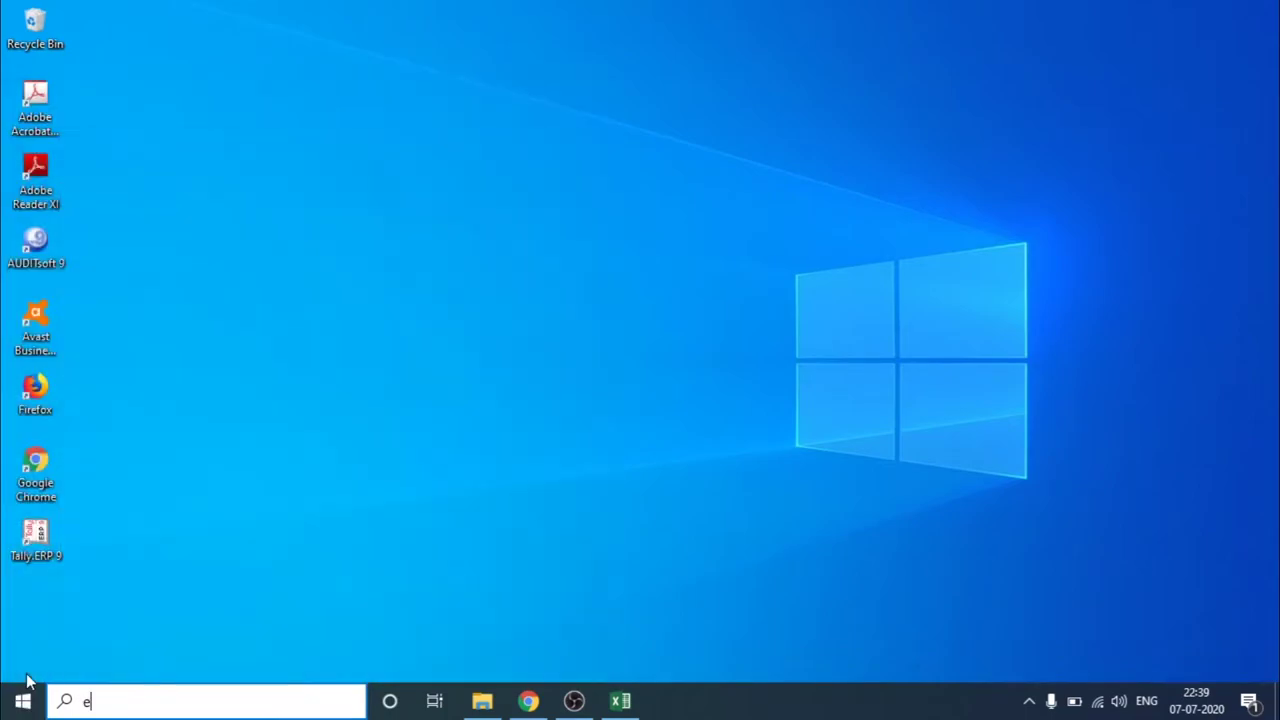
type("xcel")
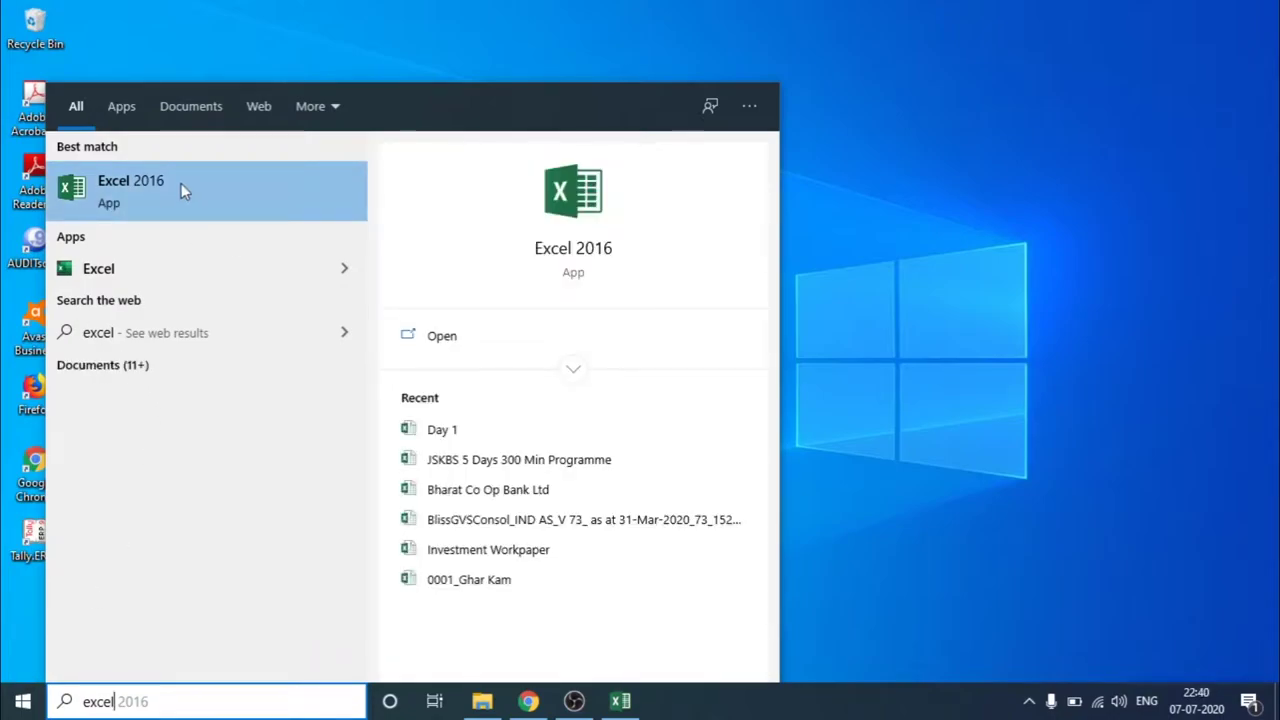
left_click(181, 186)
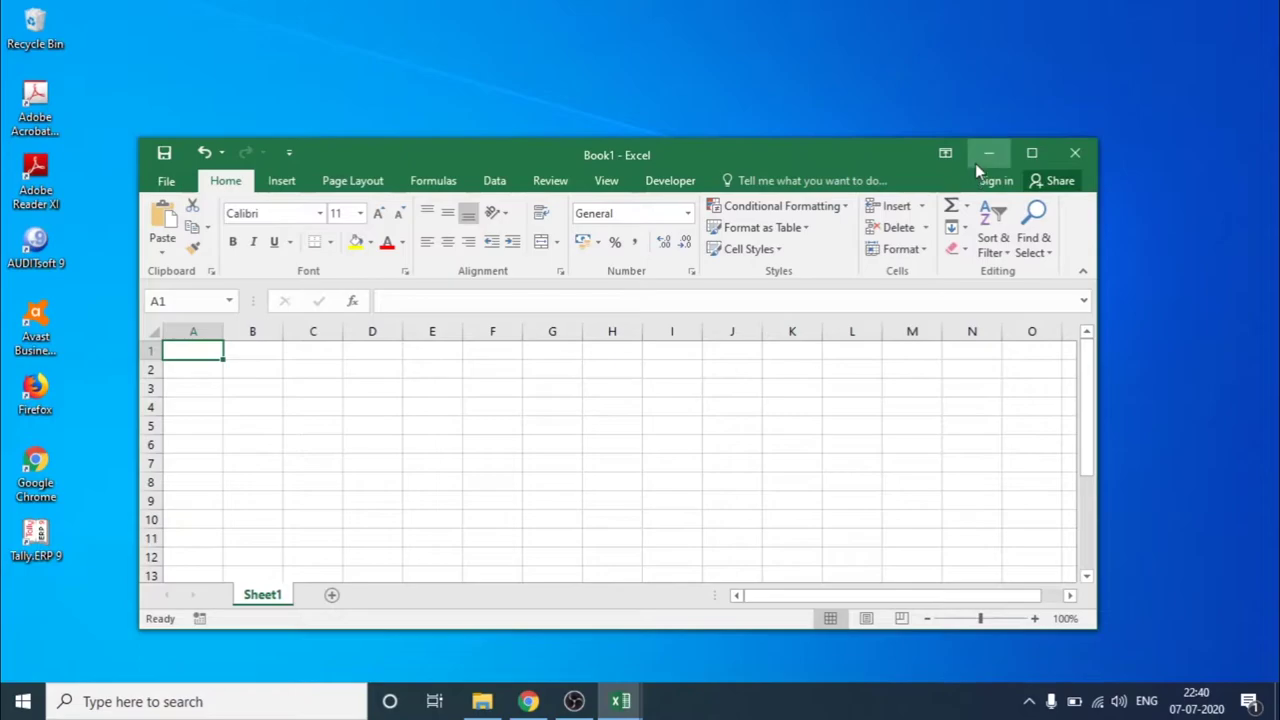
left_click(1070, 155)
Return to the maximized Day 1 workbook through the Excel taskbar icon
left_click(620, 701)
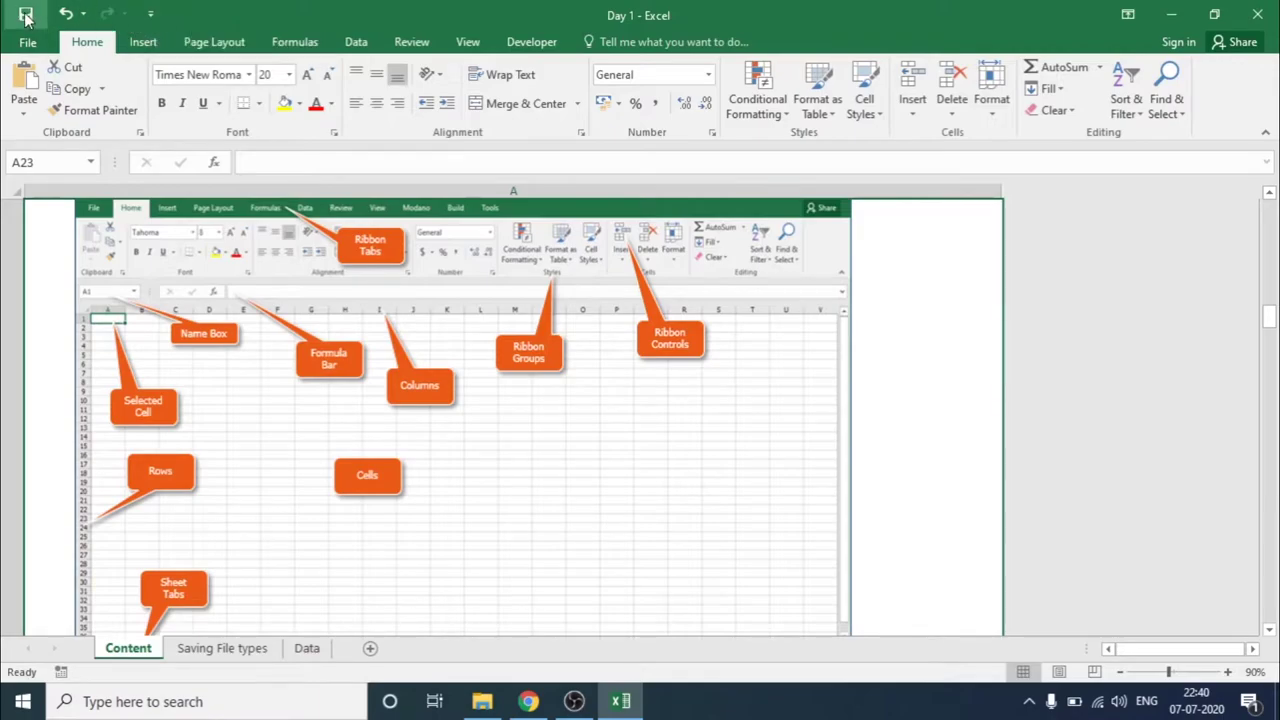
Add Print Preview and Print to the Quick Access Toolbar
left_click(149, 14)
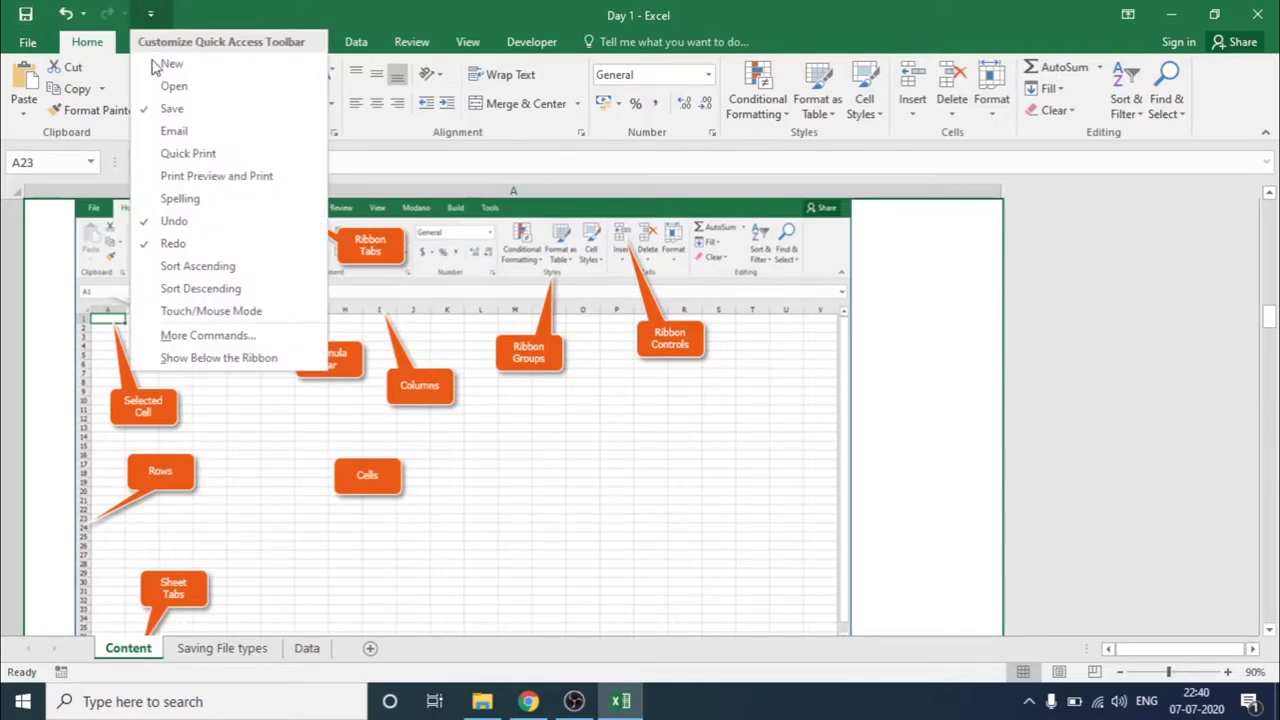
left_click(201, 173)
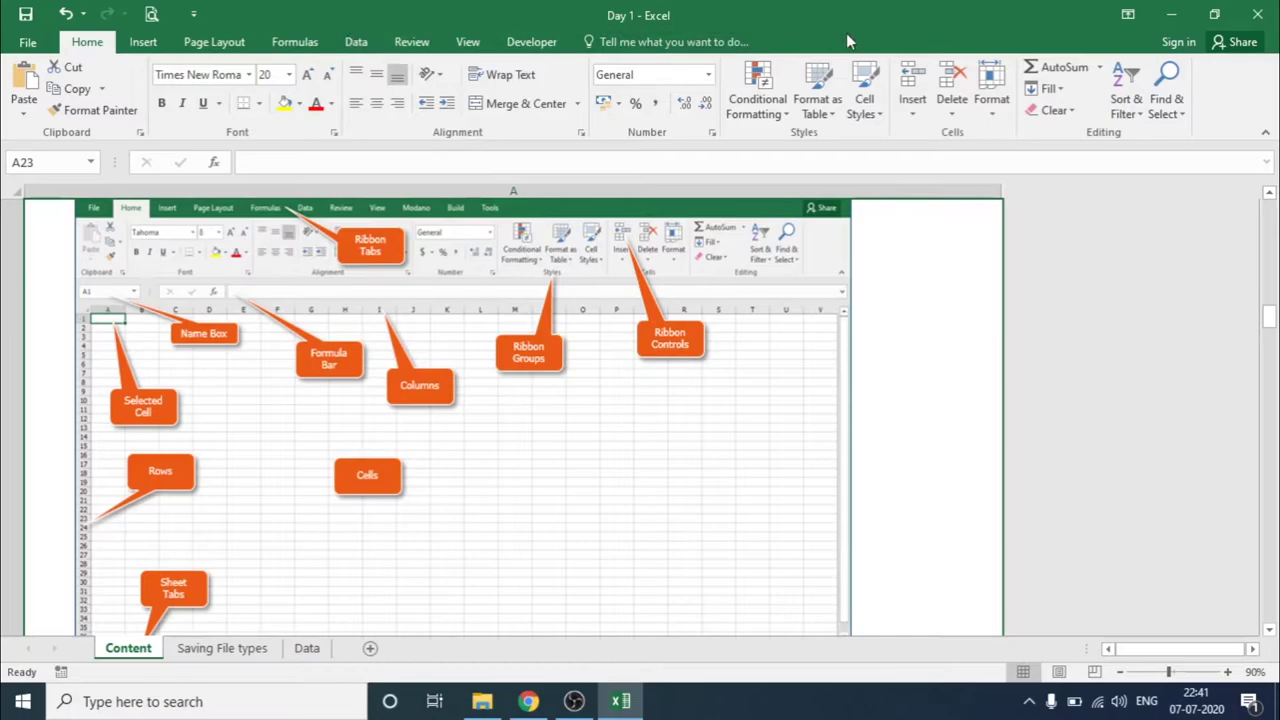
left_click(128, 42)
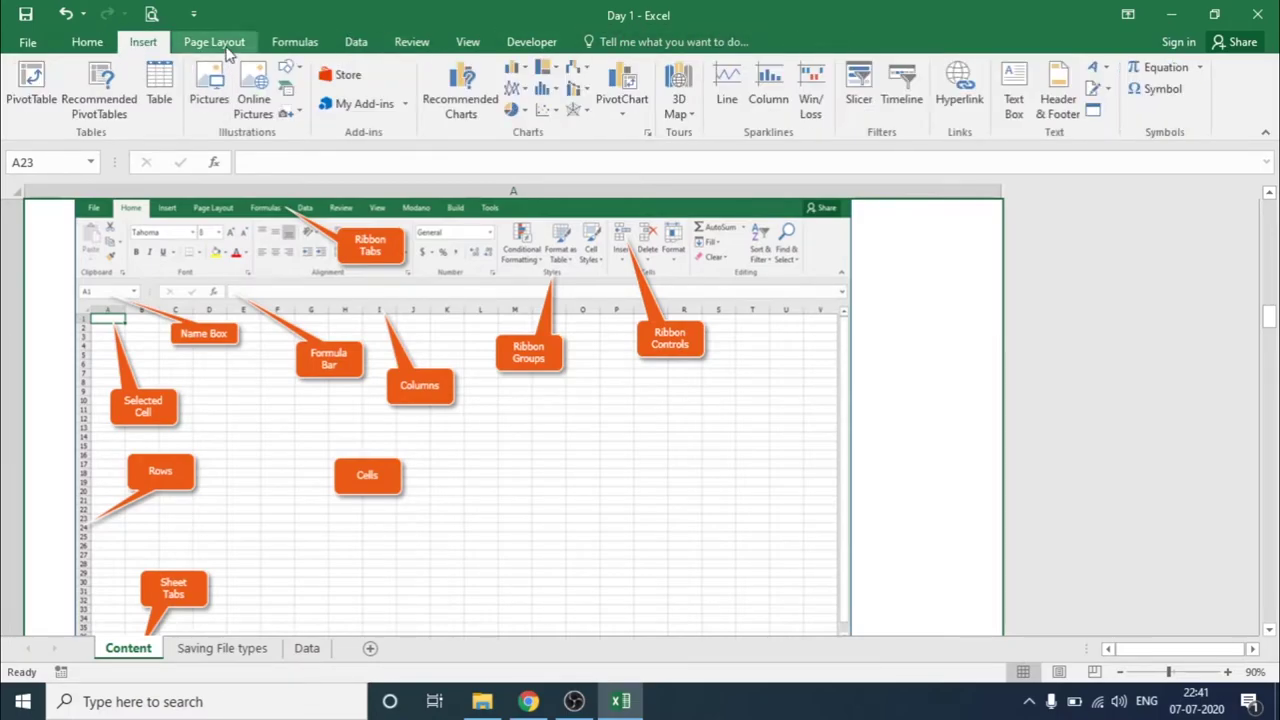
left_click(226, 48)
left_click(304, 46)
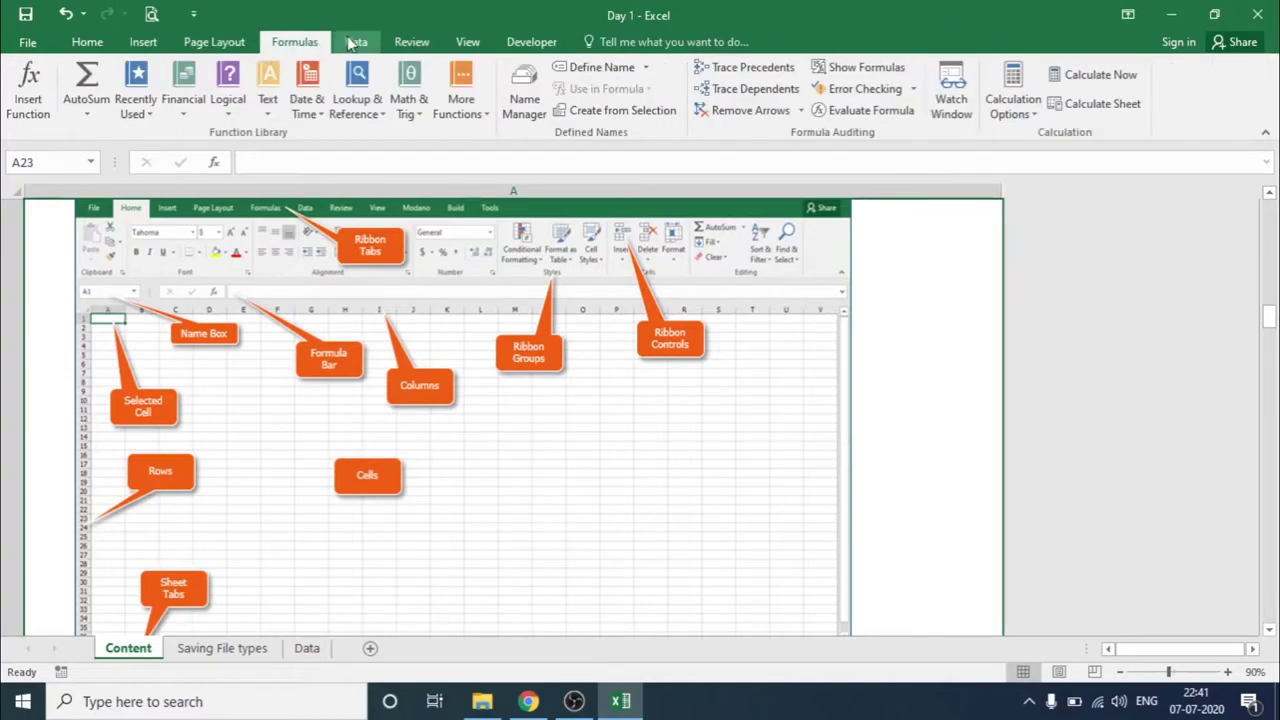
left_click(354, 44)
left_click(416, 44)
left_click(468, 44)
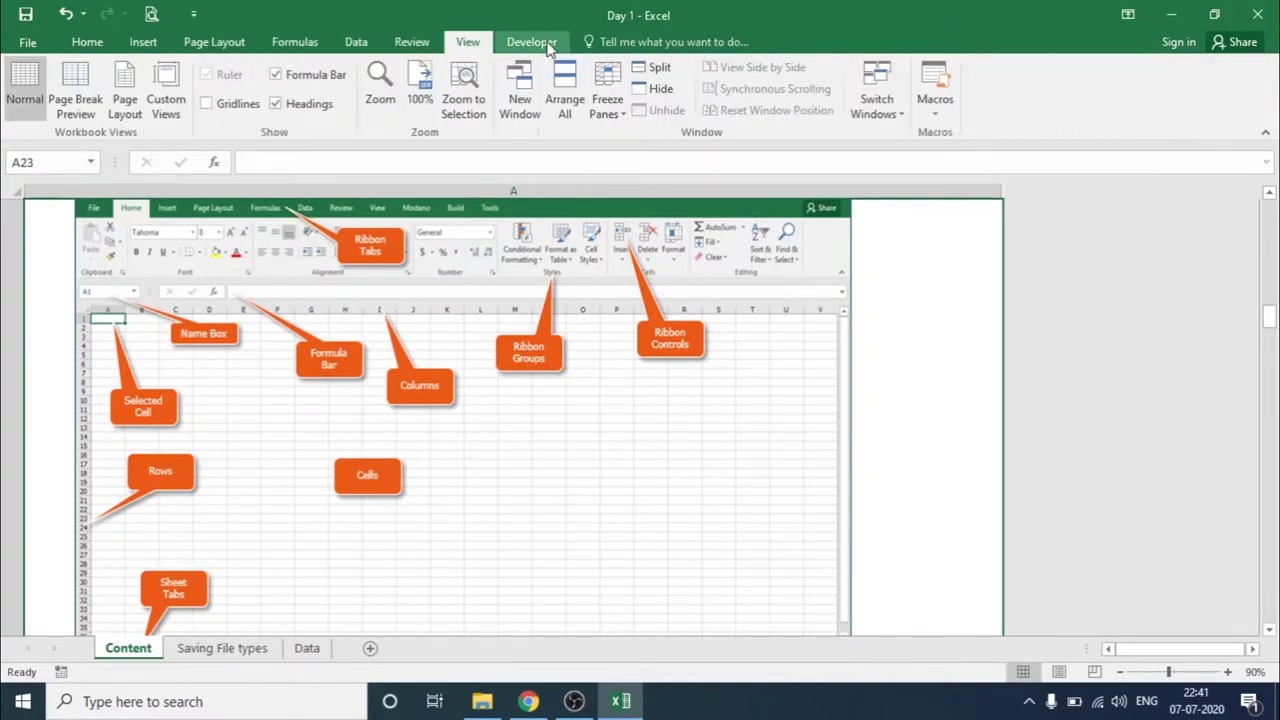
left_click(540, 46)
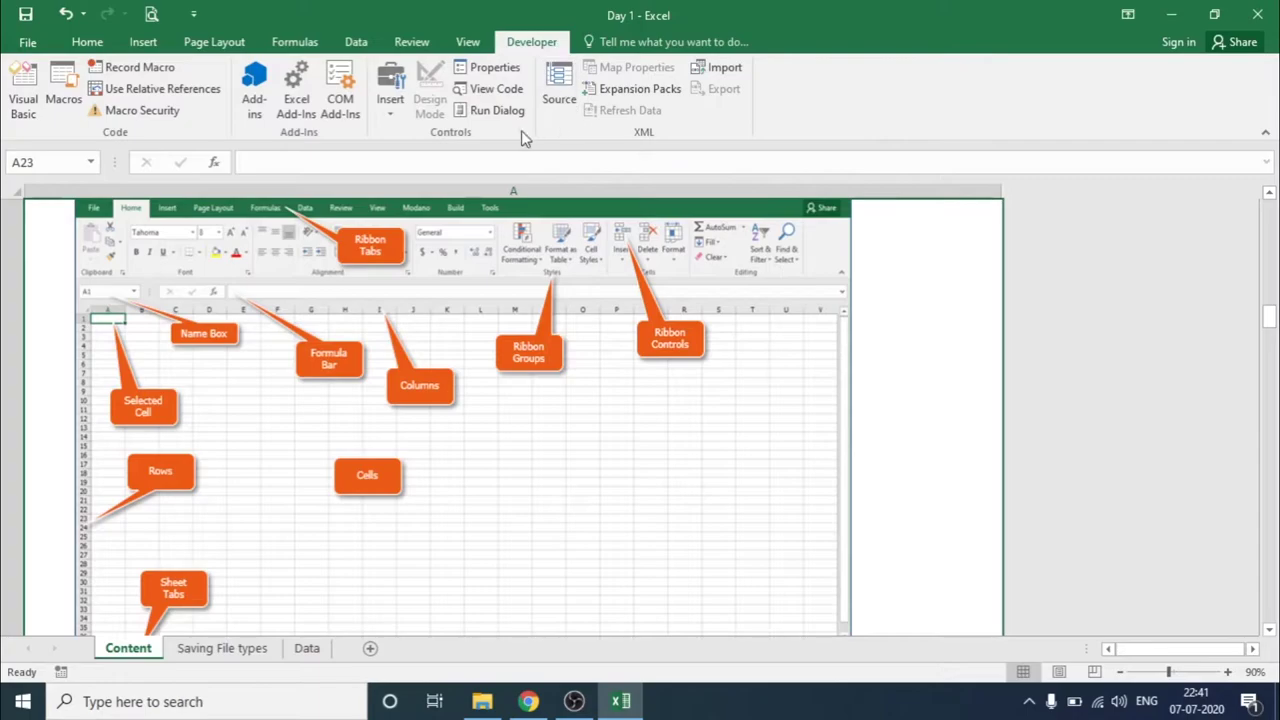
left_click(72, 46)
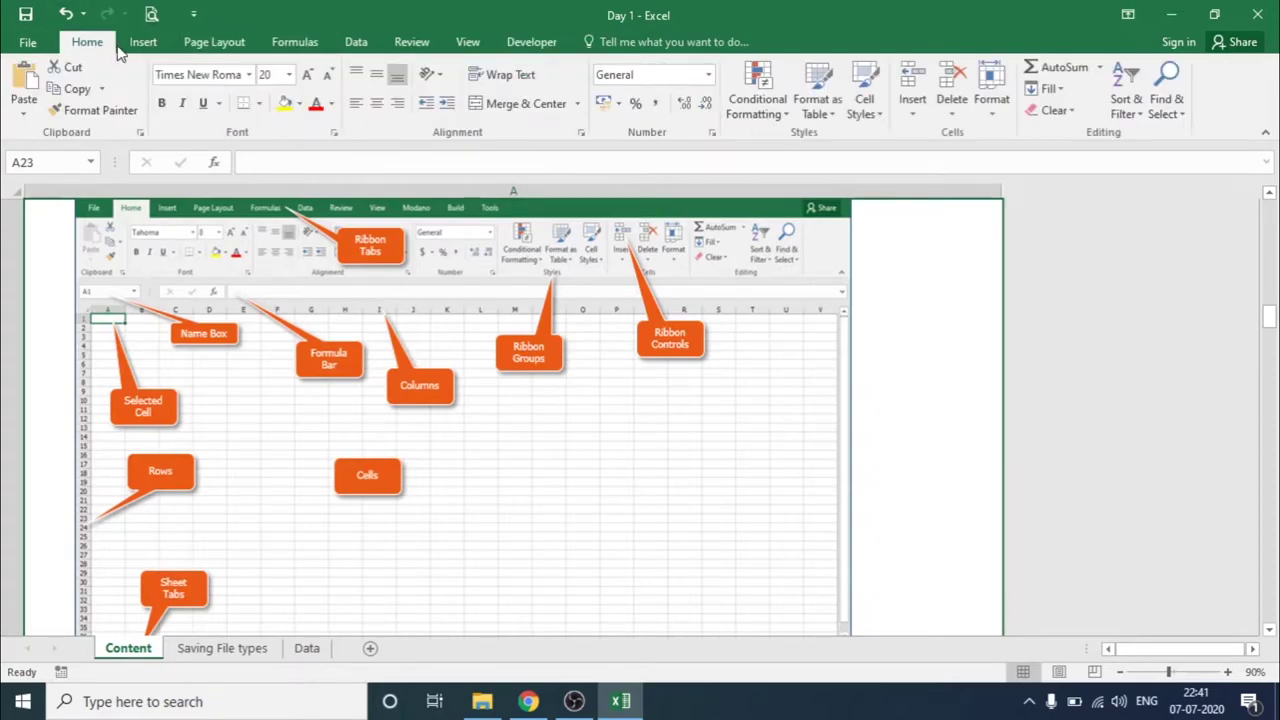
left_click(126, 46)
left_click(76, 44)
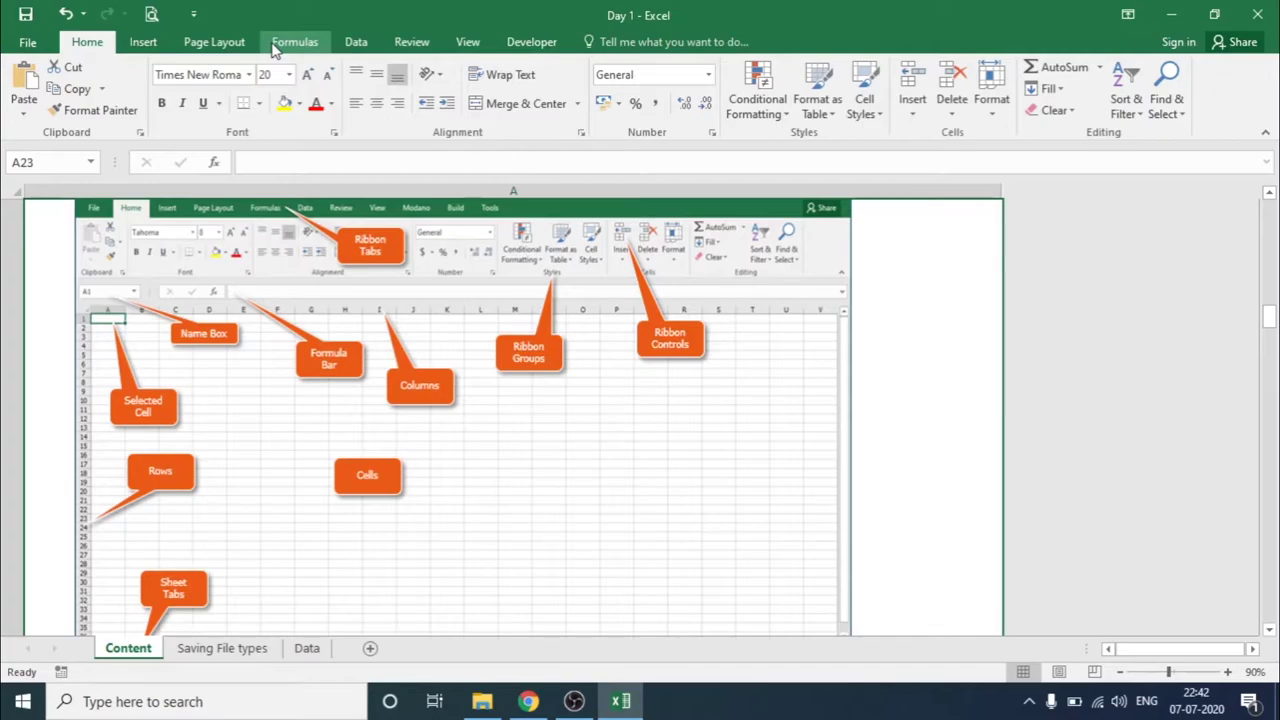
left_click(275, 50)
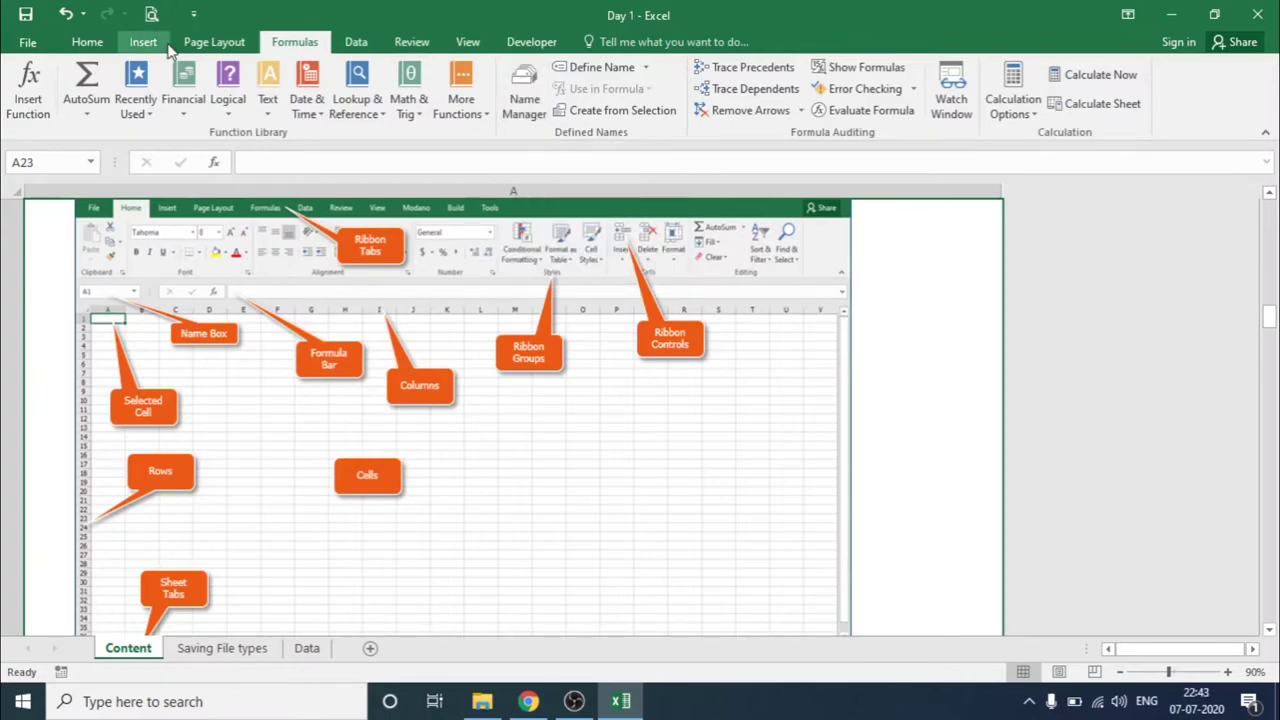
left_click(74, 44)
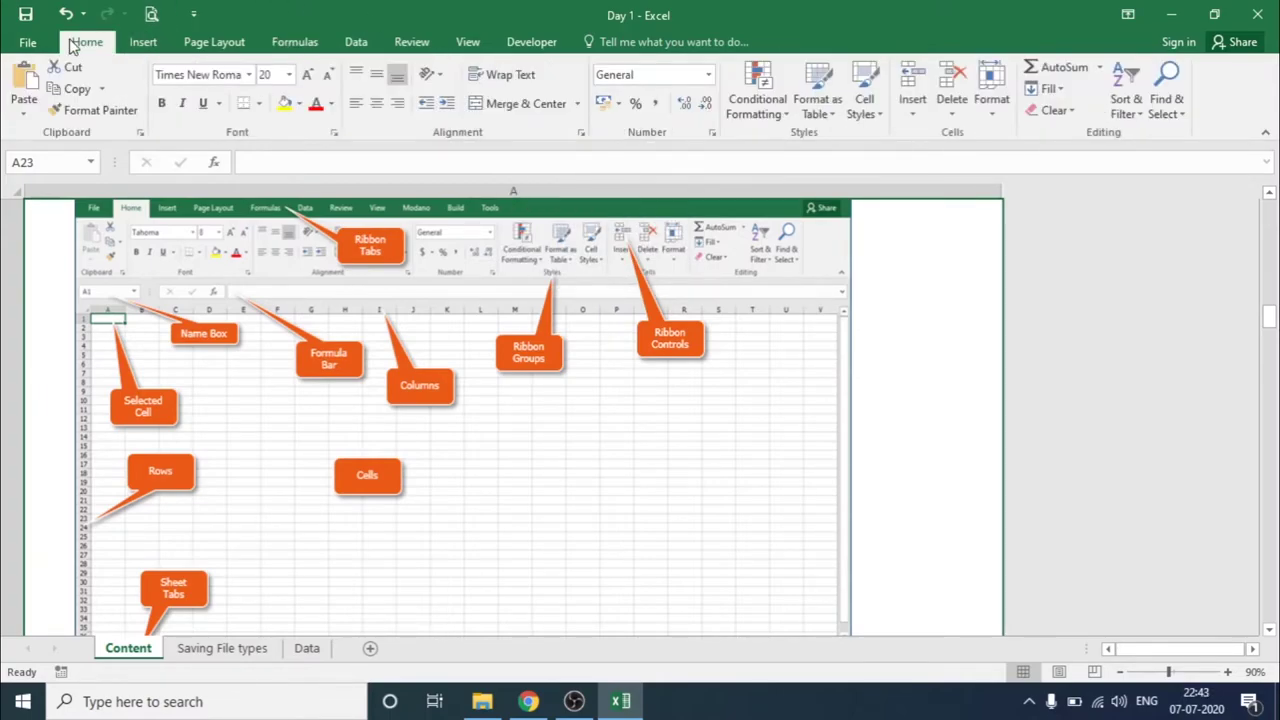
left_click(105, 190)
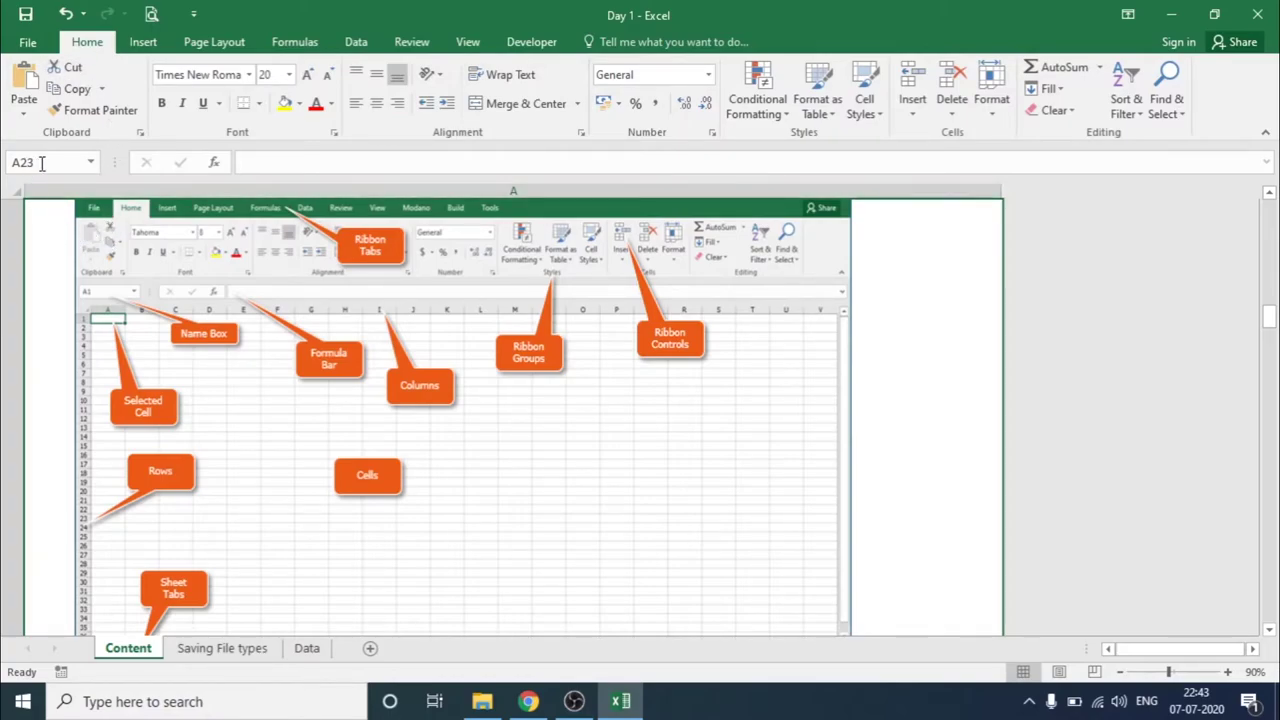
left_click(66, 163)
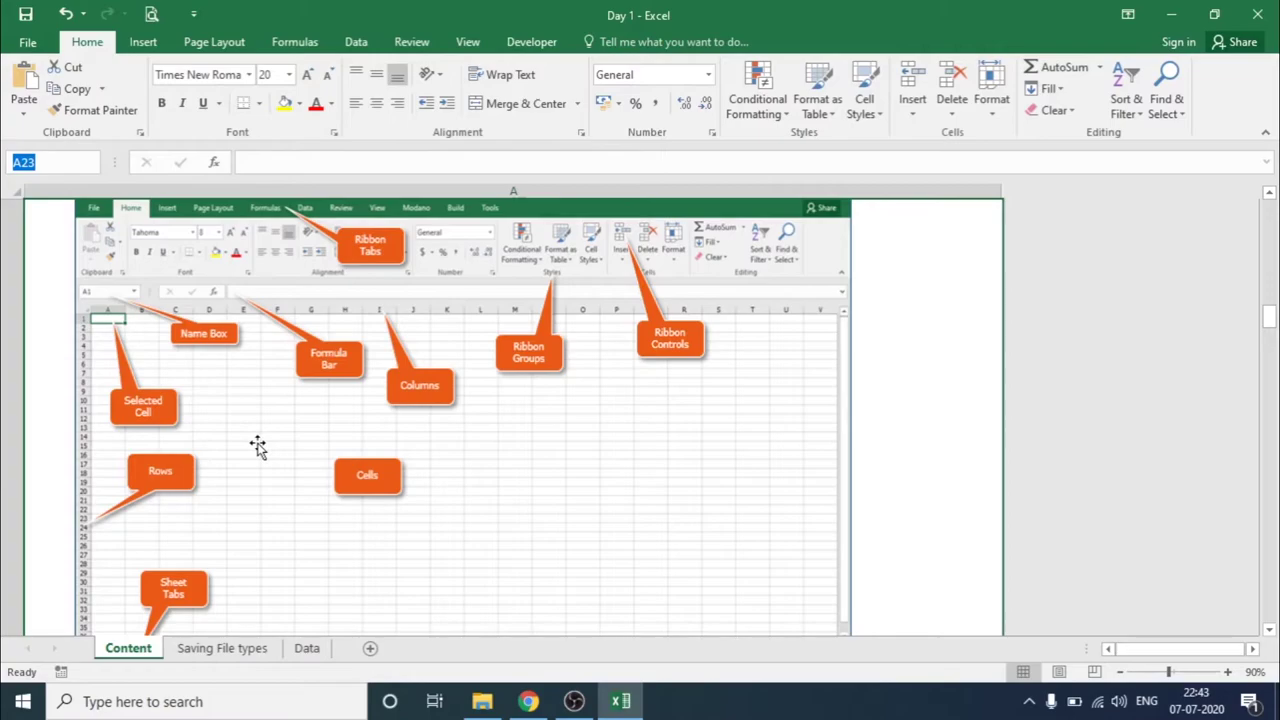
left_click(305, 385)
left_click(49, 345)
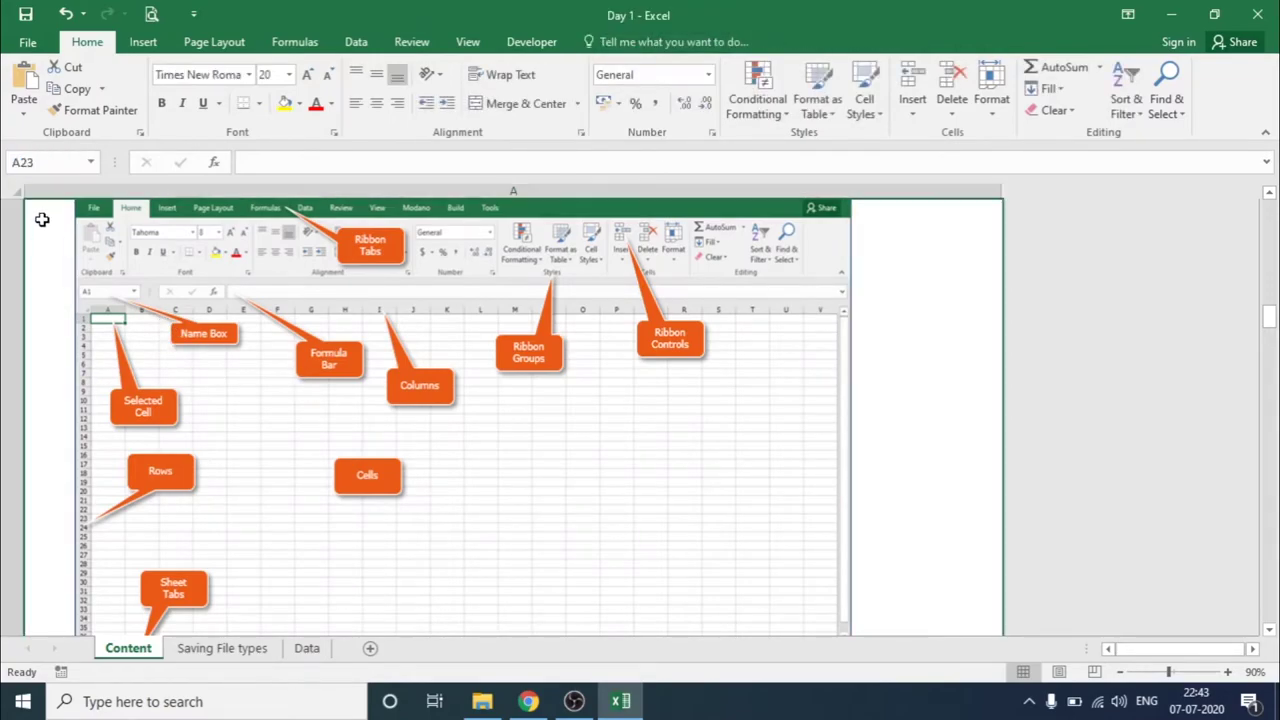
left_click(38, 163)
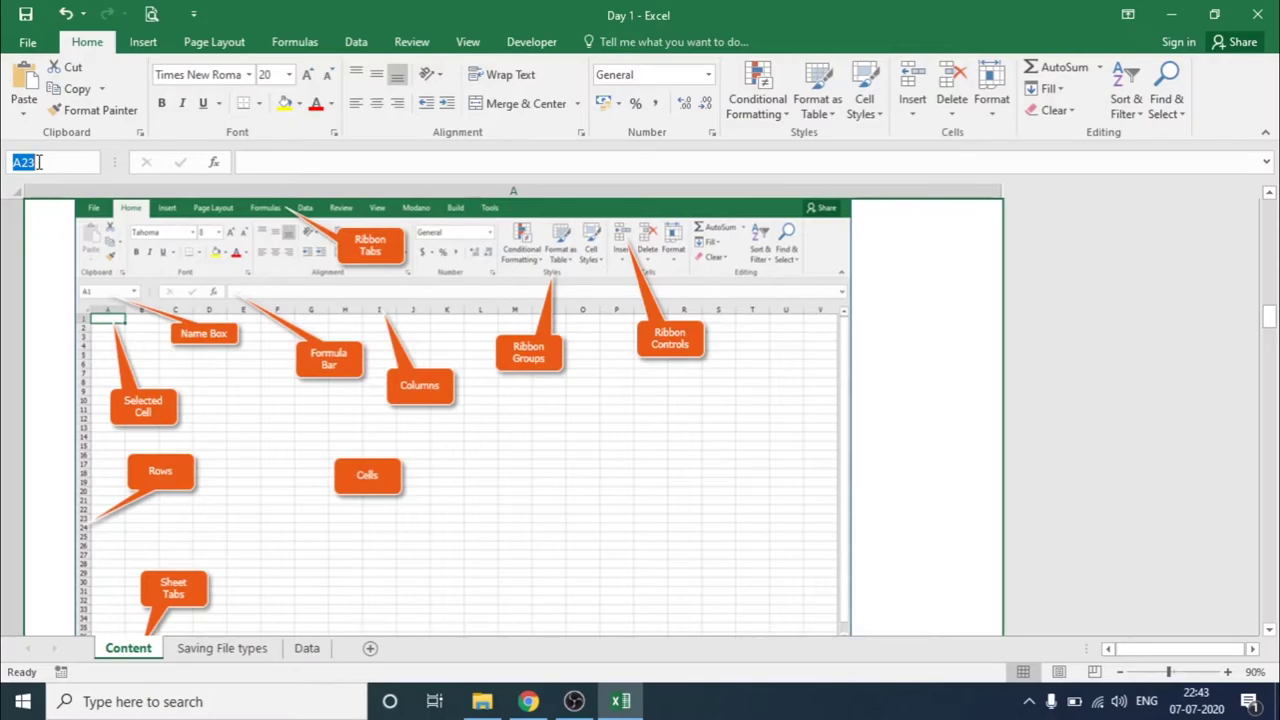
left_click(64, 300)
key("ctrl+n")
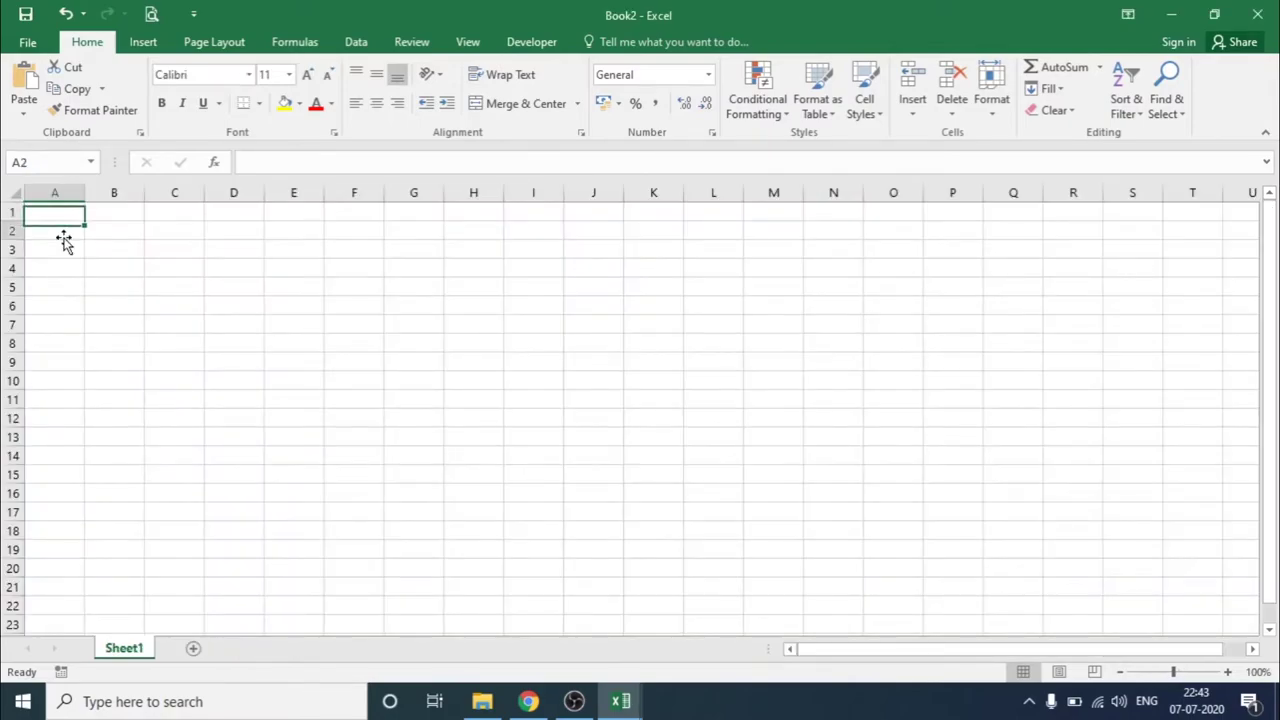
left_click(293, 287)
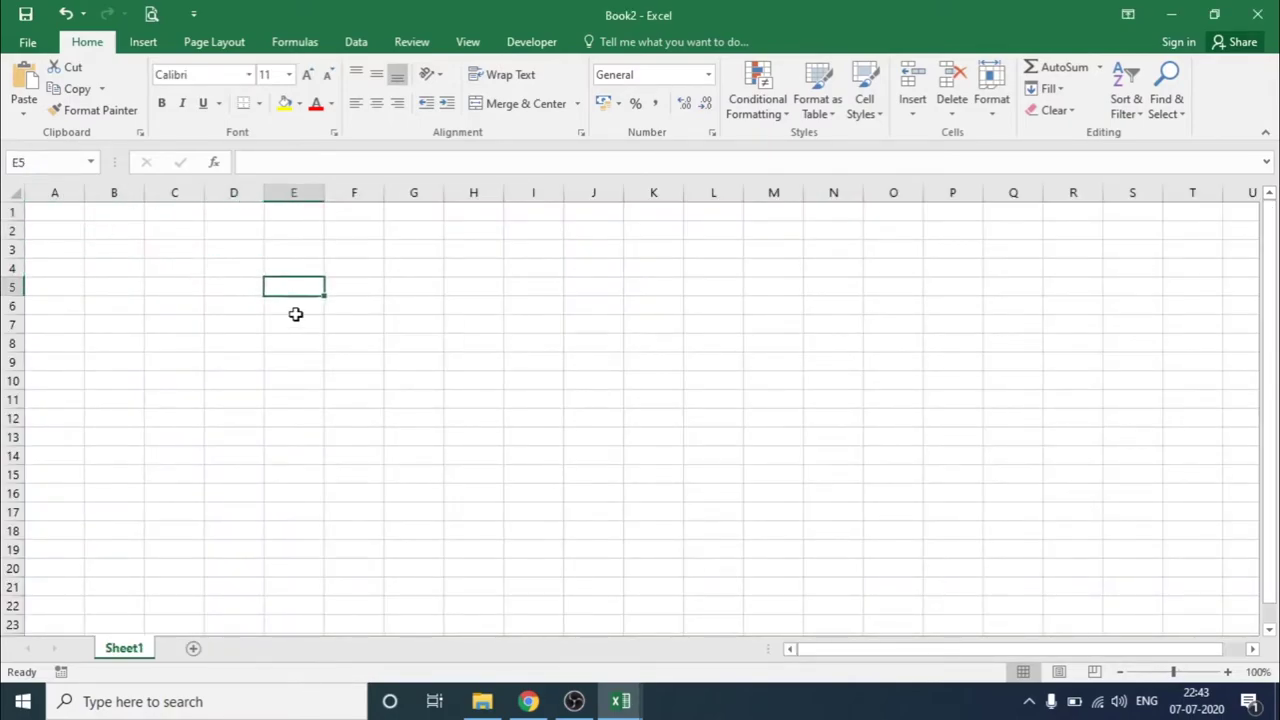
left_click_drag(169, 232, 680, 495)
left_click(240, 324)
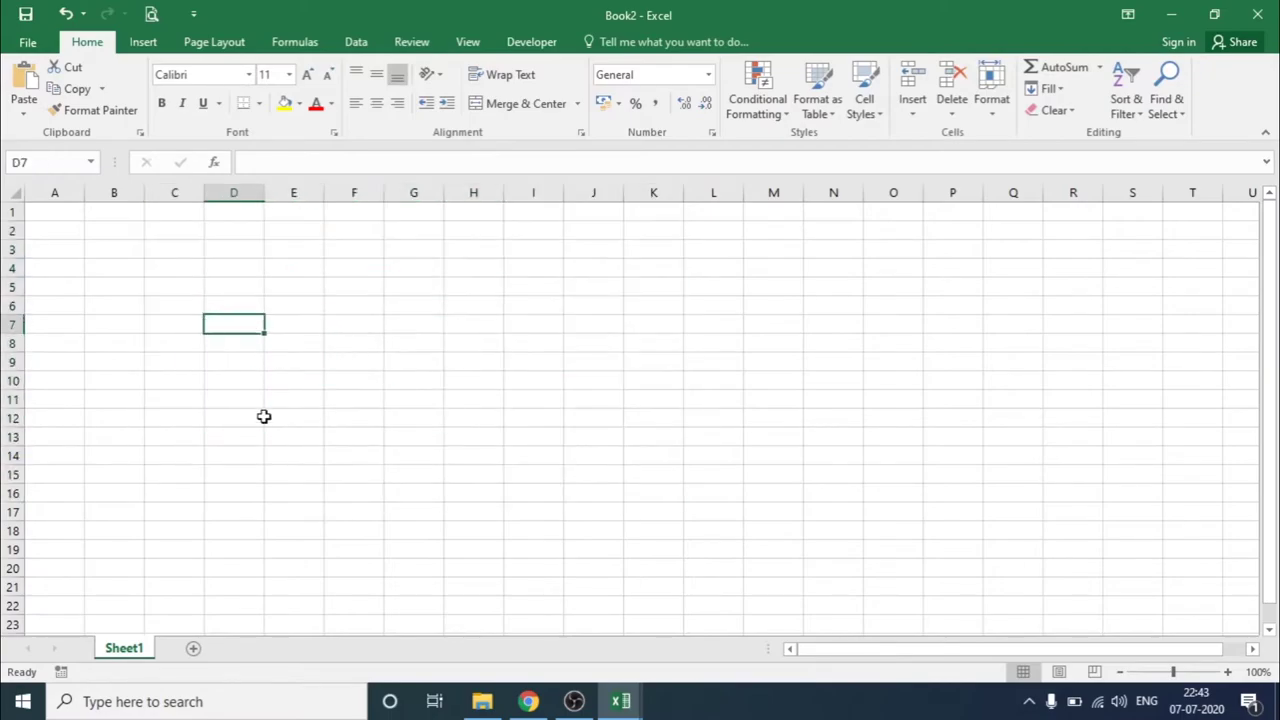
left_click(424, 434)
left_click(254, 250)
left_click(228, 322)
key("Return")
left_click(230, 306)
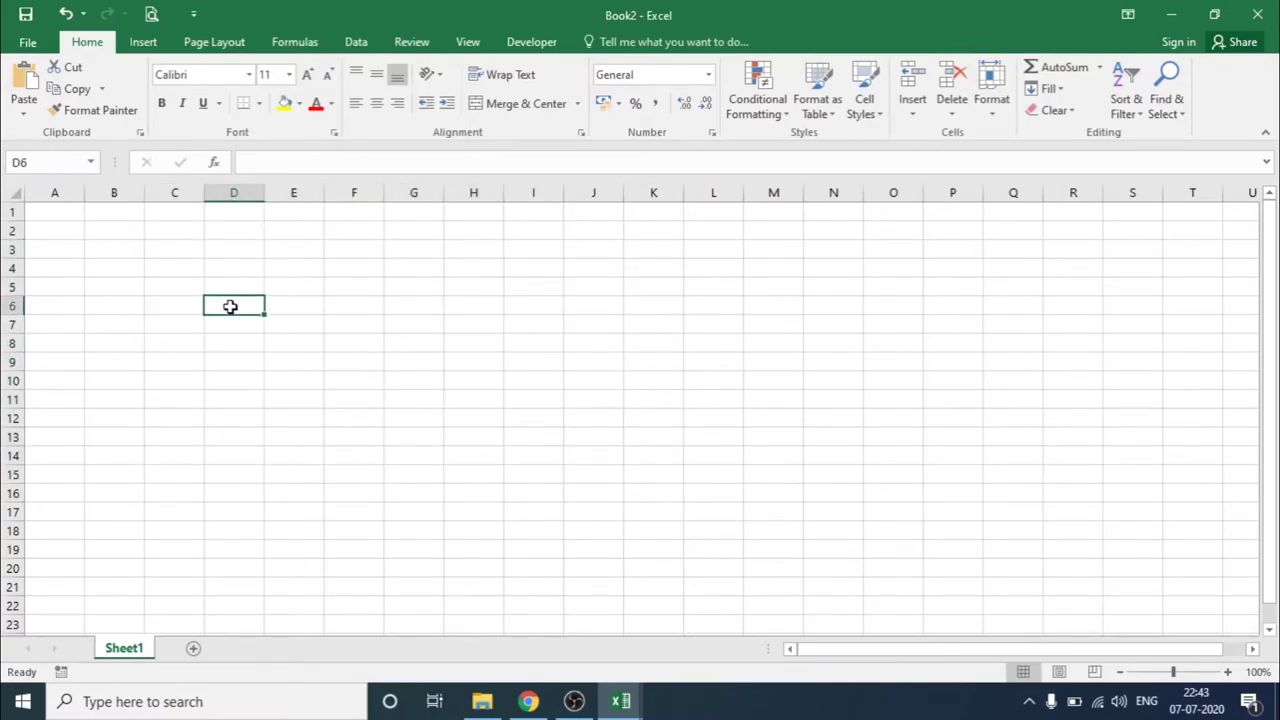
key("Return")
left_click_drag(249, 305, 249, 292)
left_click(245, 290)
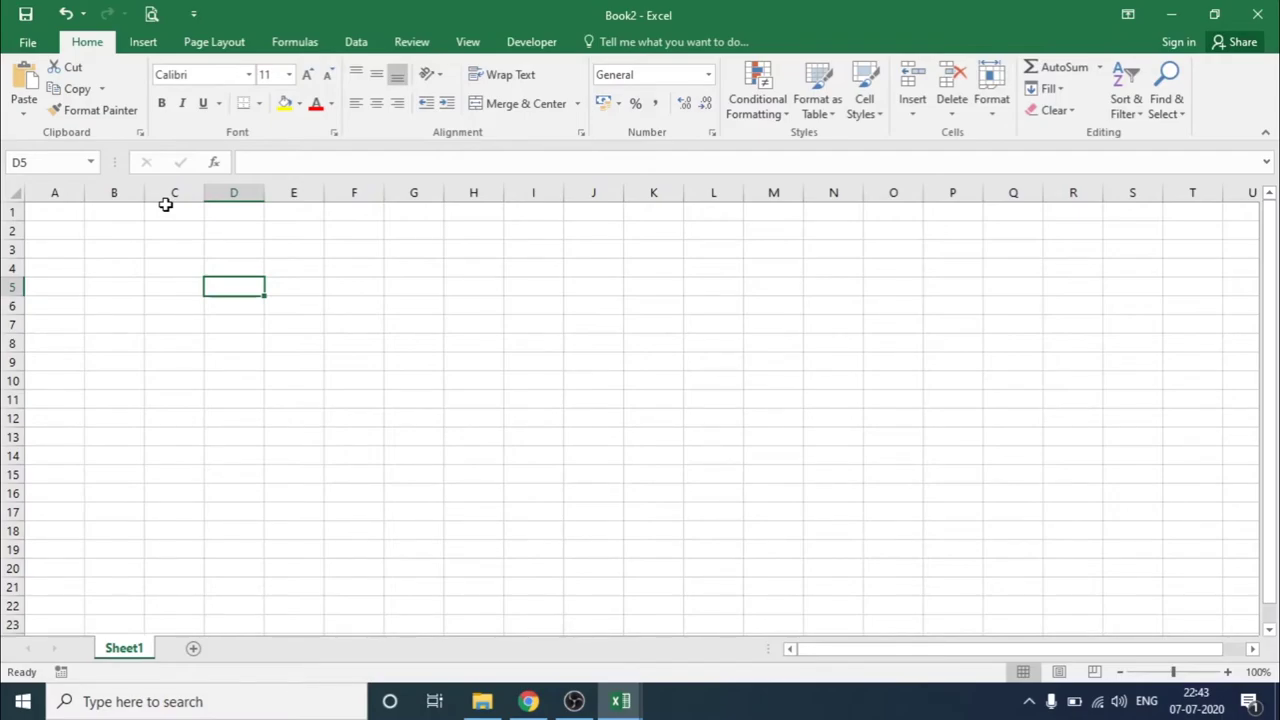
Fill cells D1:D8 and A8:D8 with yellow
left_click(229, 192)
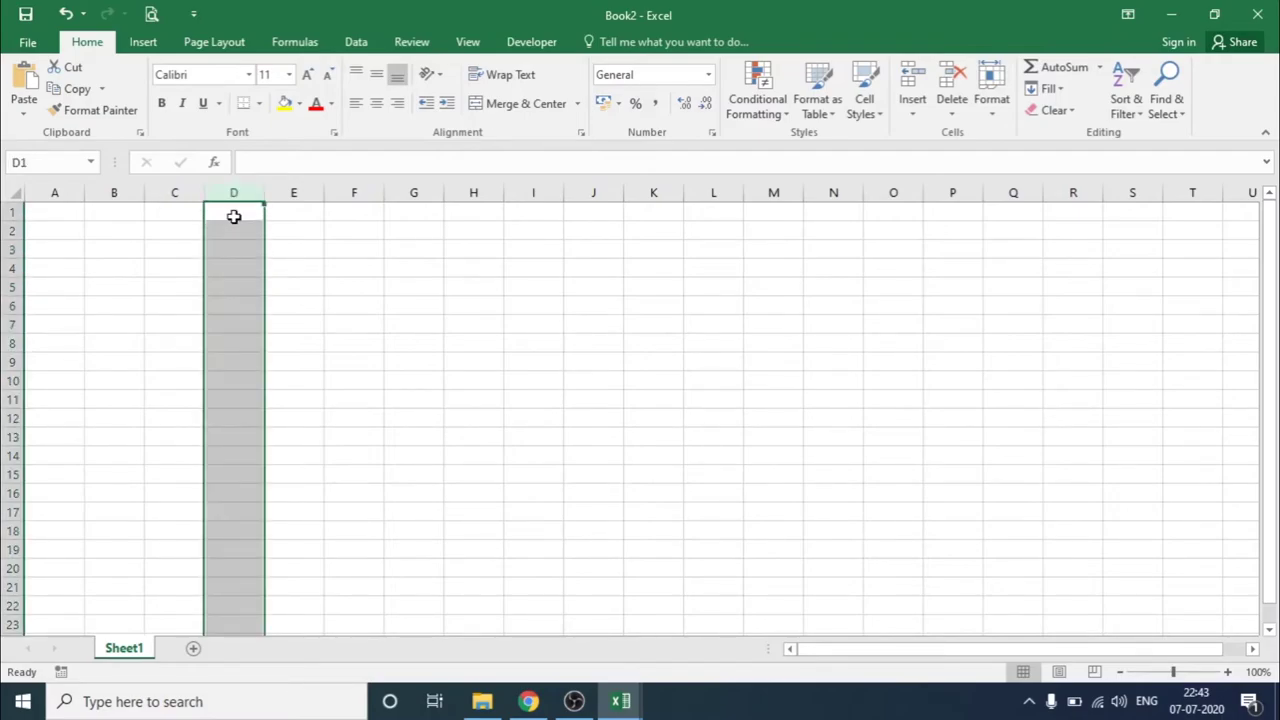
left_click_drag(234, 214, 231, 340)
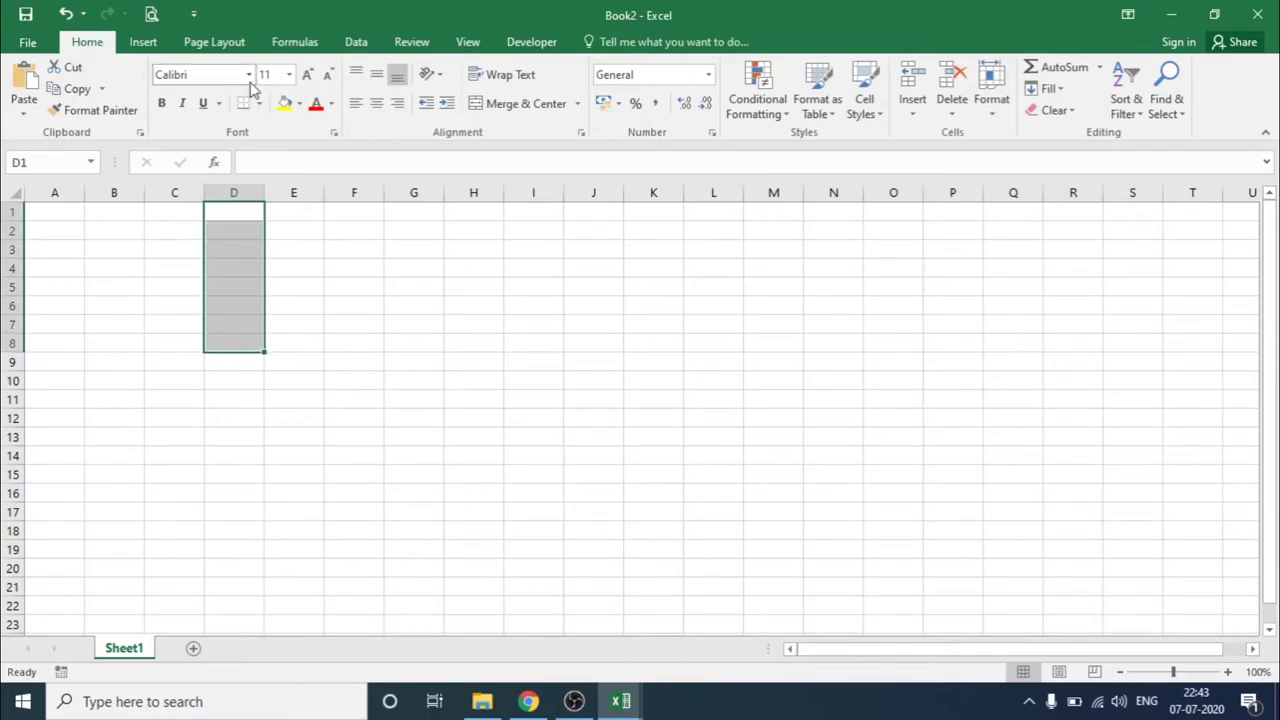
left_click(285, 104)
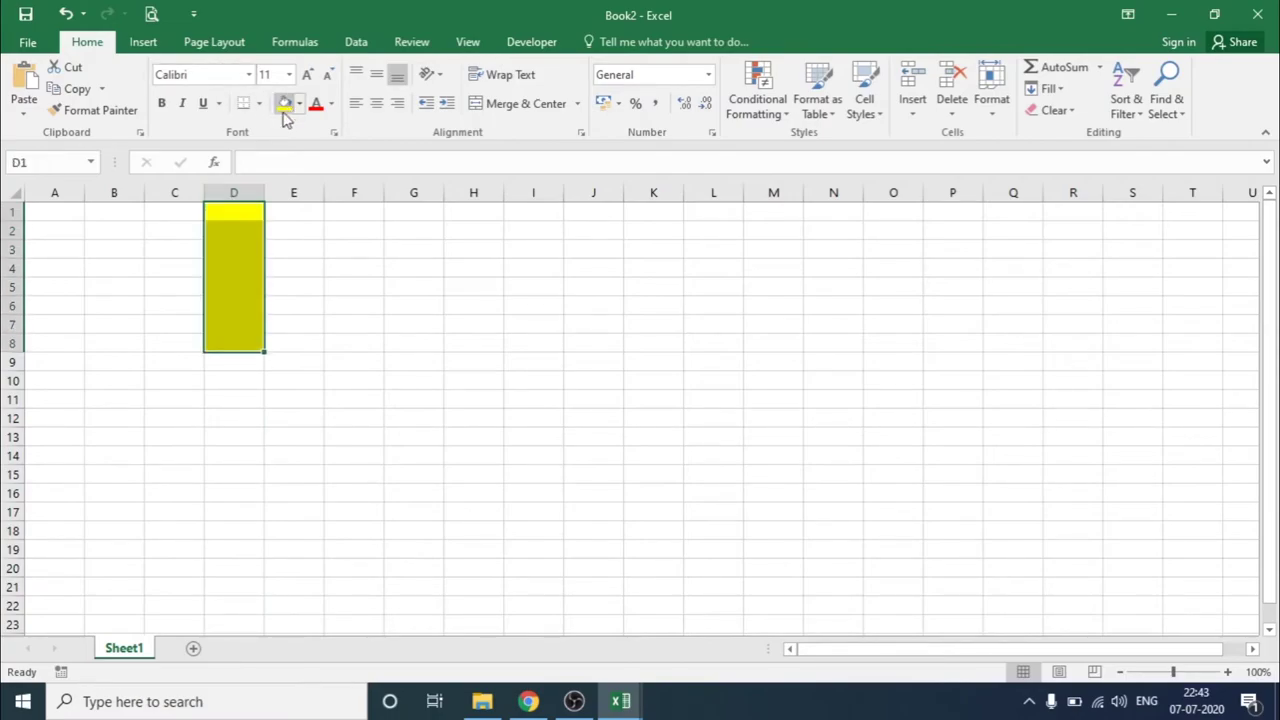
left_click(36, 341)
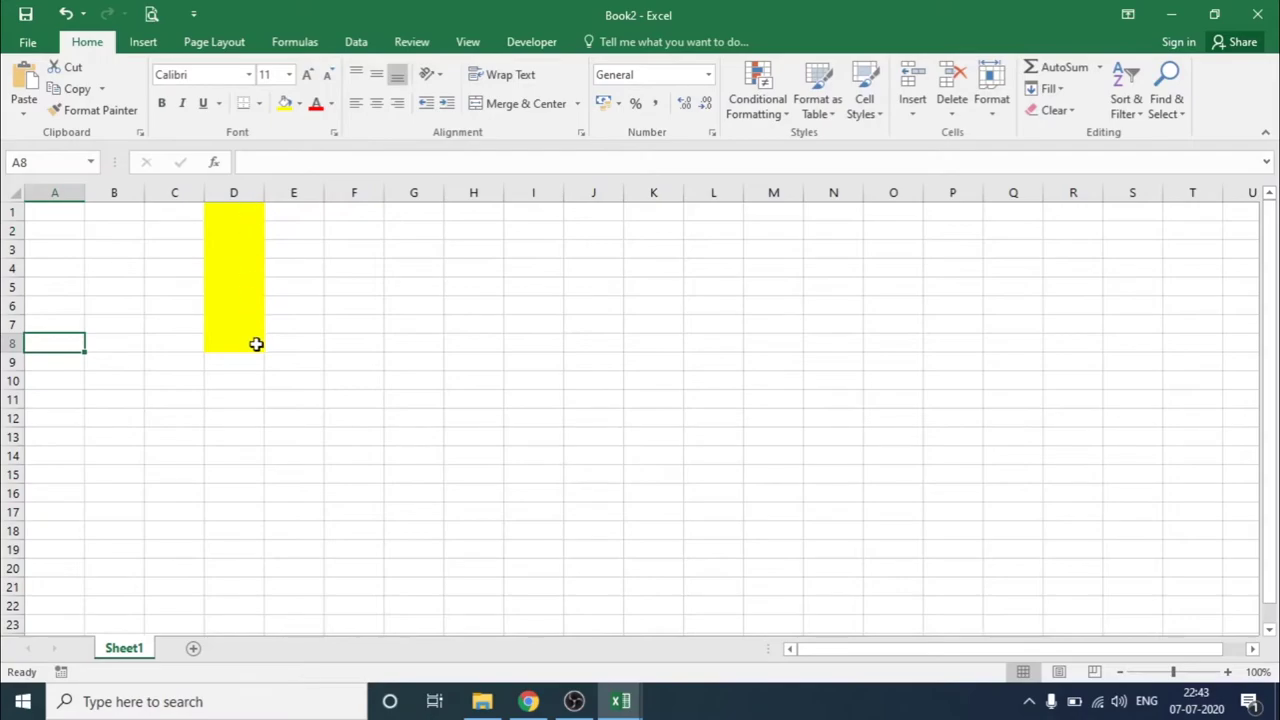
left_click_drag(58, 341, 232, 340)
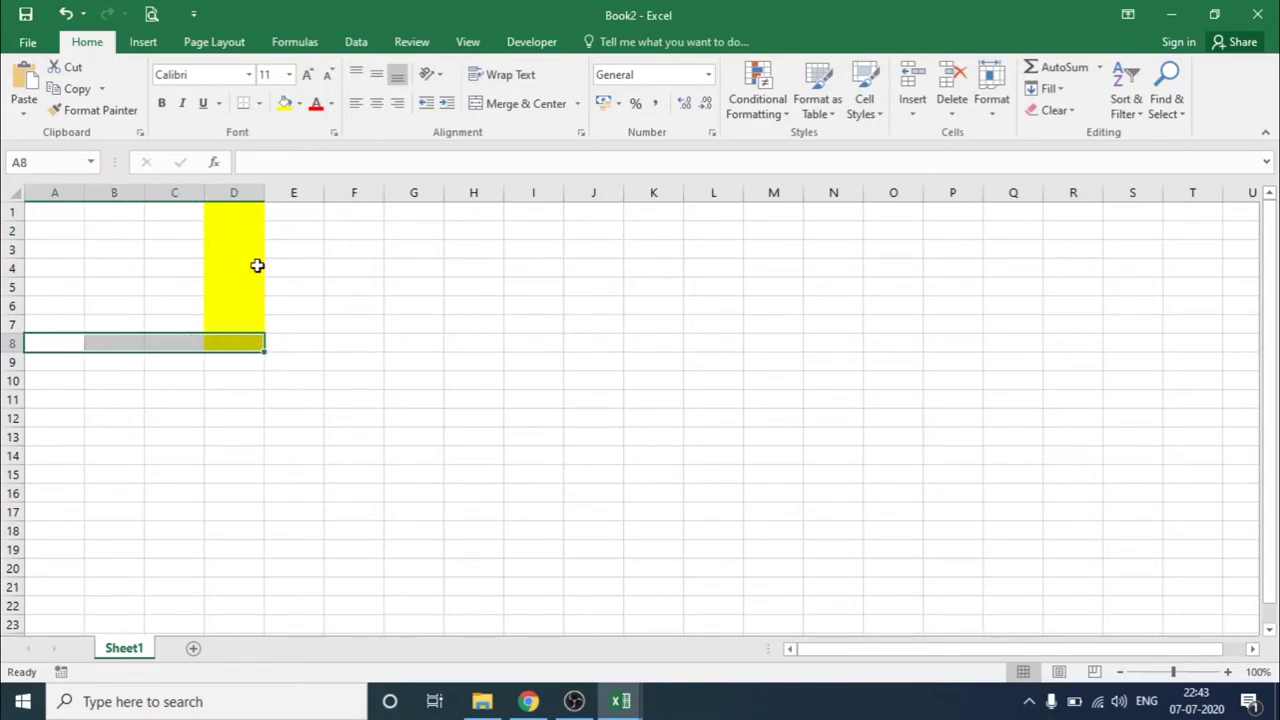
left_click(287, 104)
Change the fill of corner cell D8 to orange
left_click(228, 342)
left_click(299, 104)
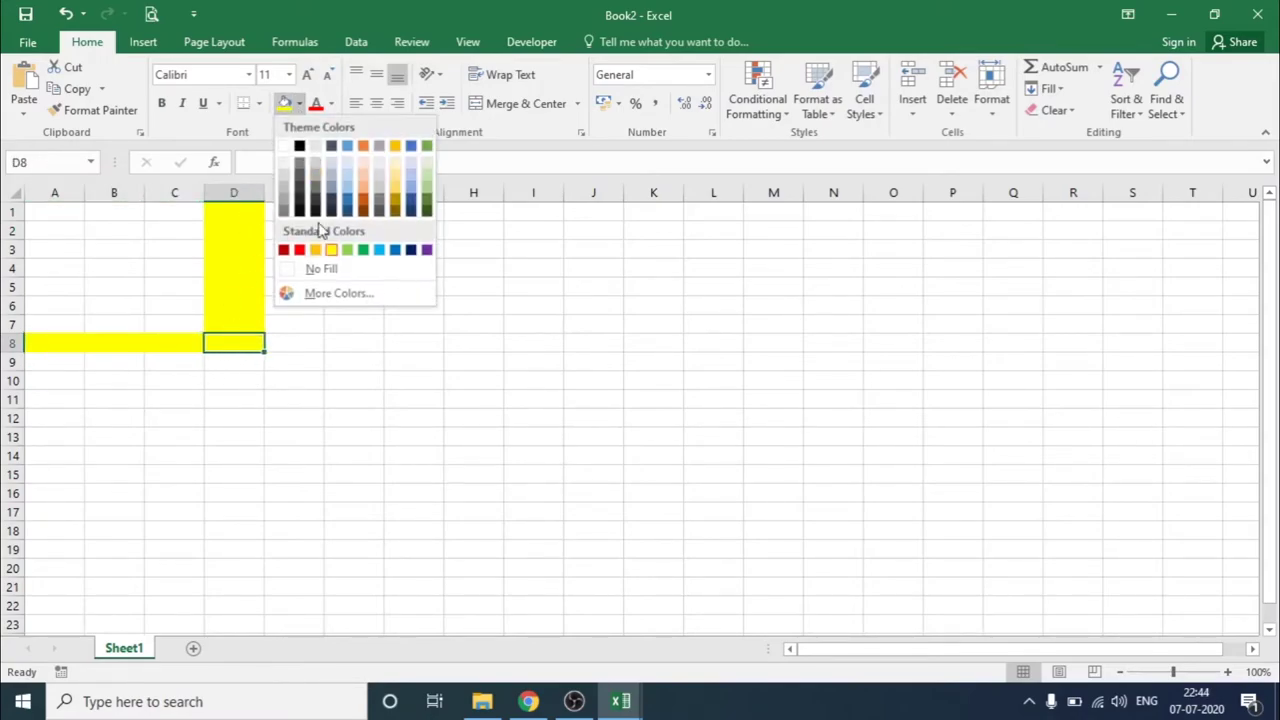
left_click(314, 251)
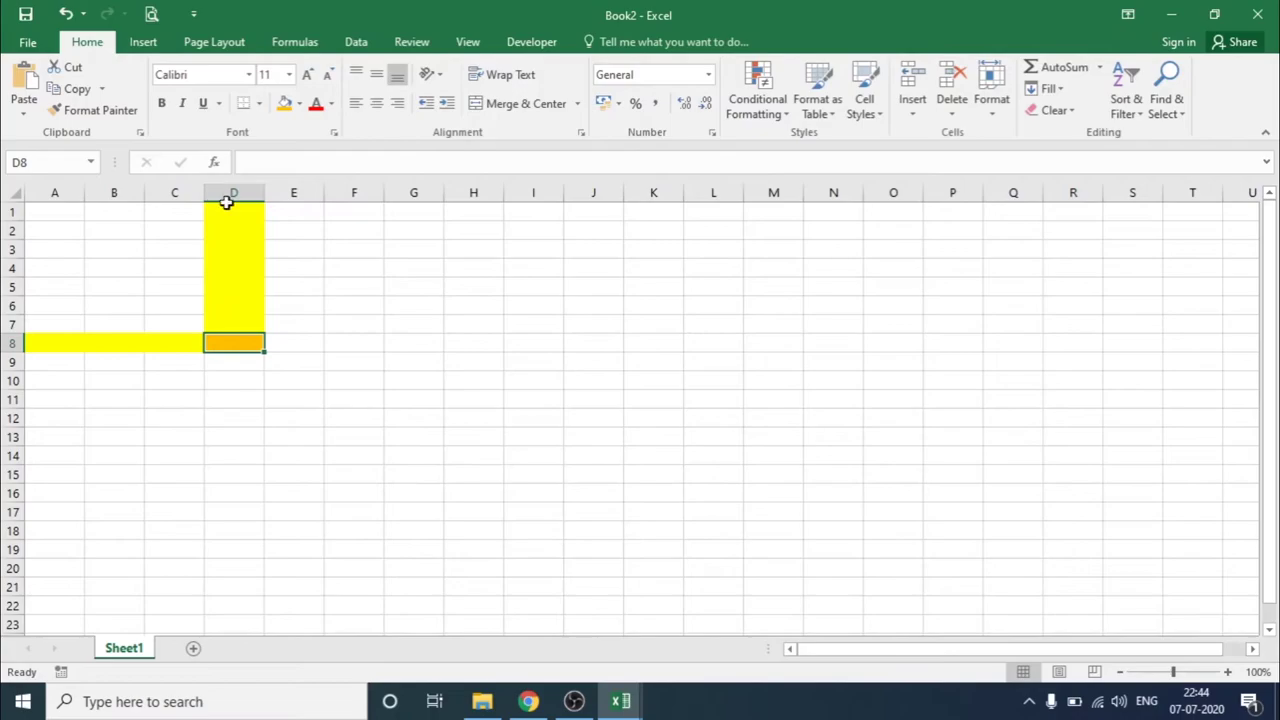
Check the active cell reference D8 shown in the Name Box
left_click(20, 162)
left_click_drag(28, 162, 21, 162)
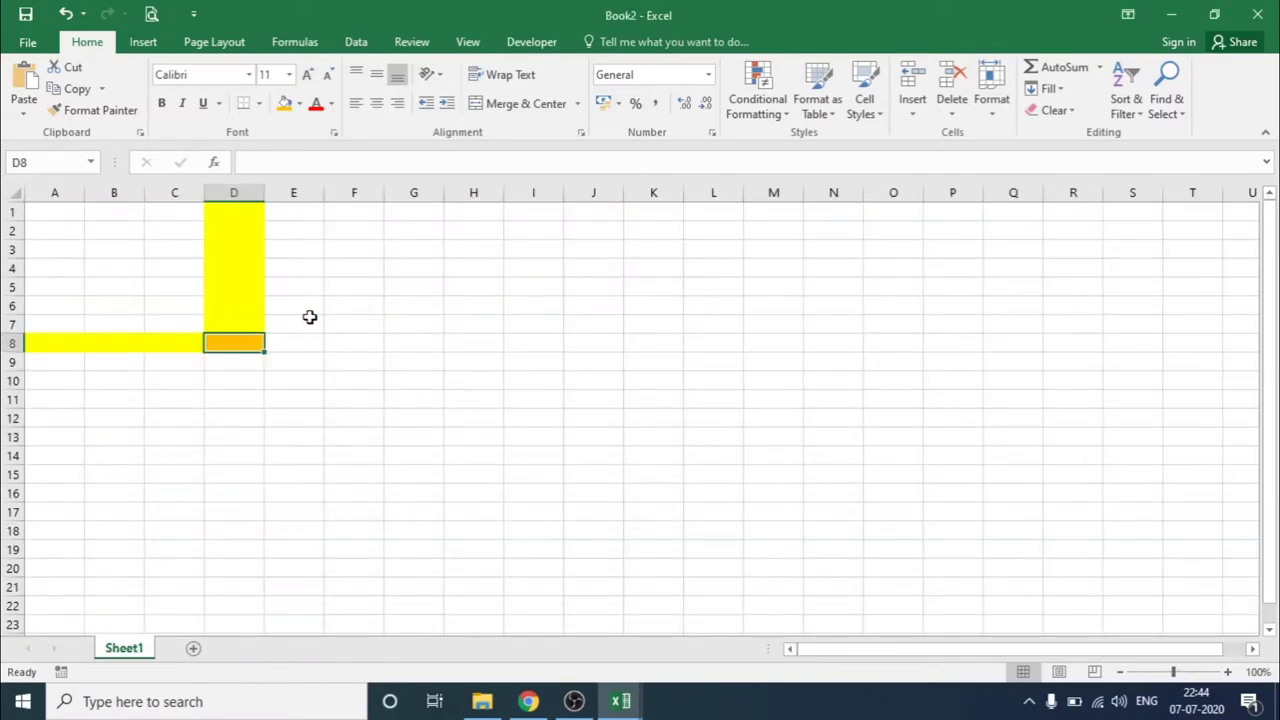
Enter 2 in G5 and 5 in G9
left_click(414, 288)
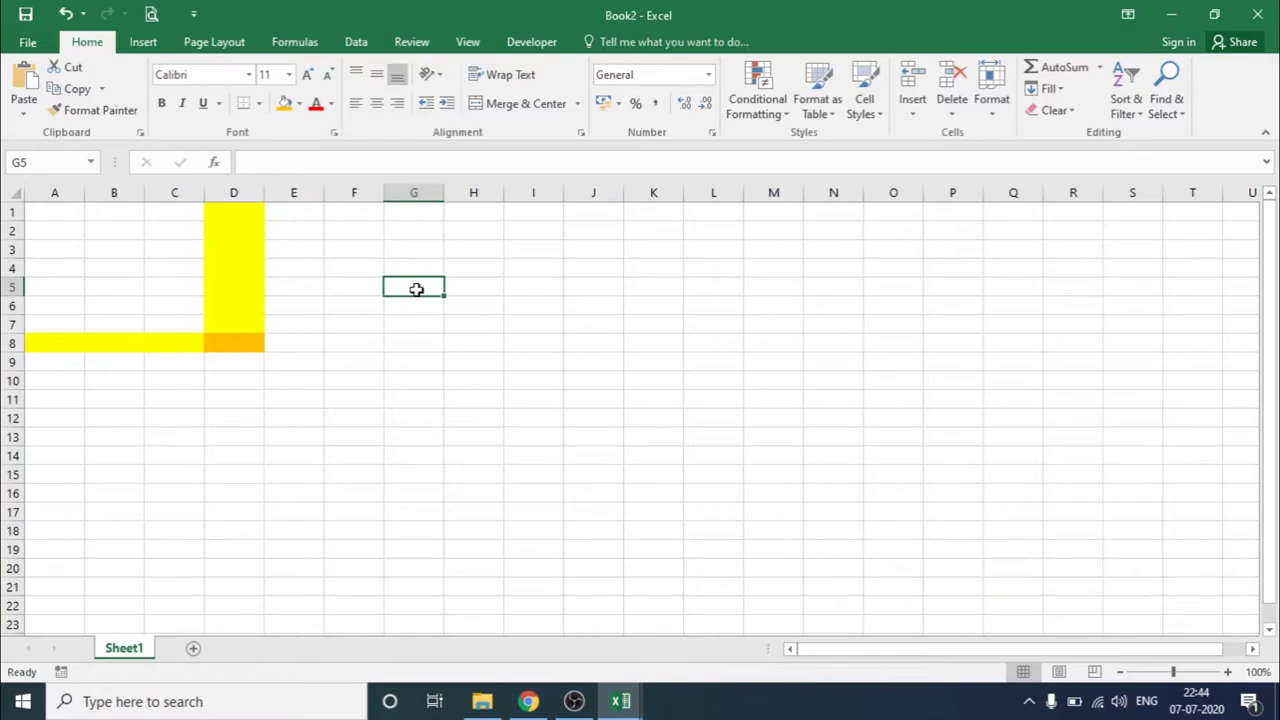
type("2")
key("Down")
key("Down")
key("Down")
key("Down")
type("5")
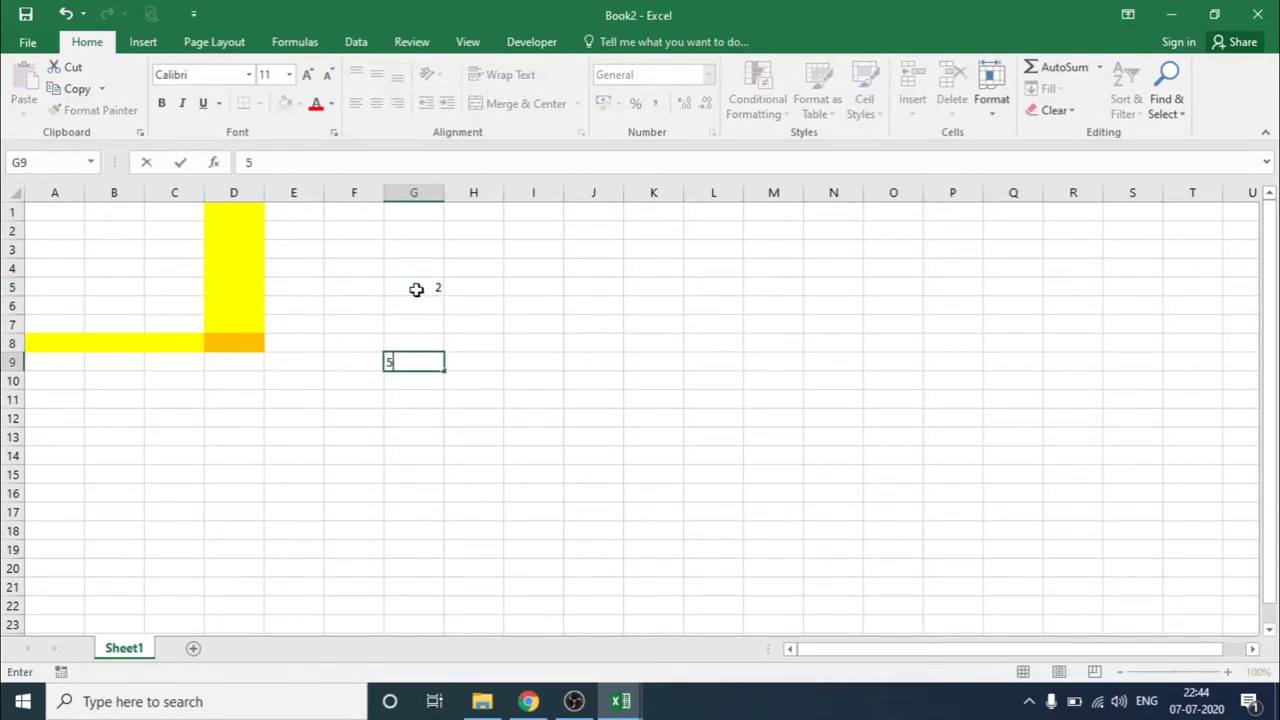
key("Return")
Enter the formula =G5+G9 in I8 so it shows 7, then switch to Day 1
key("Up")
key("Up")
key("Right")
key("Right")
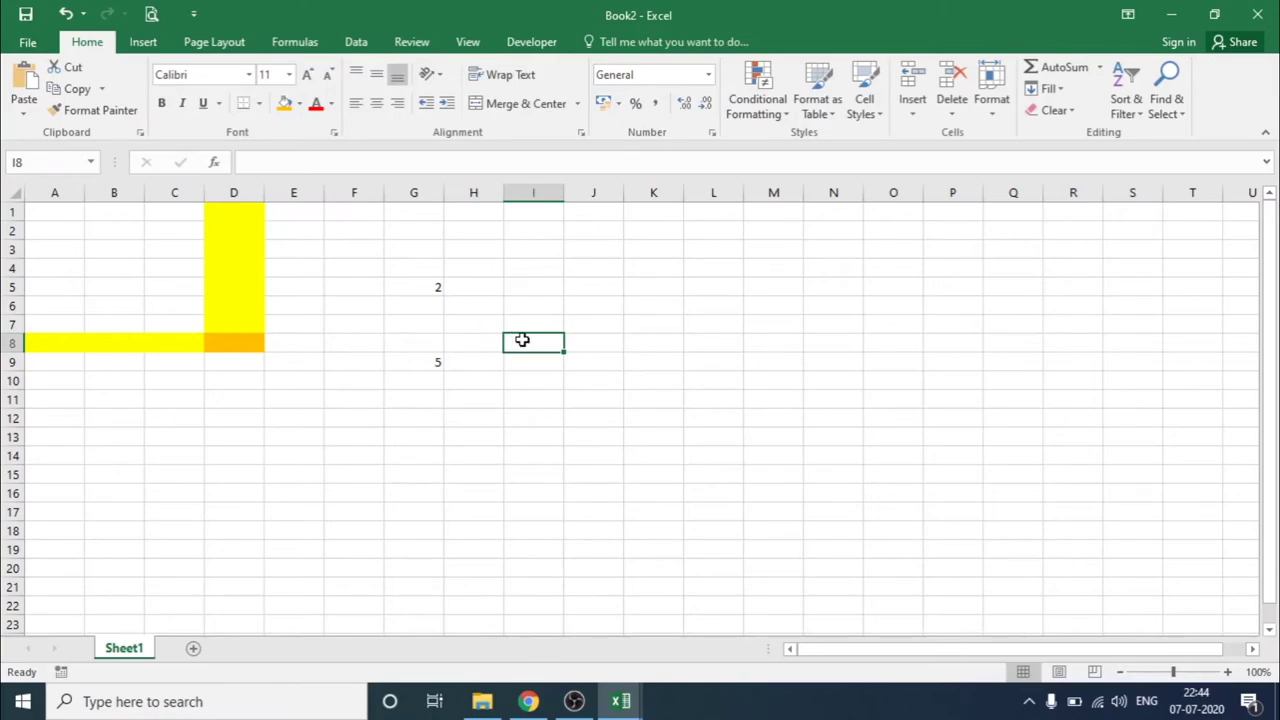
left_click(413, 165)
type("=")
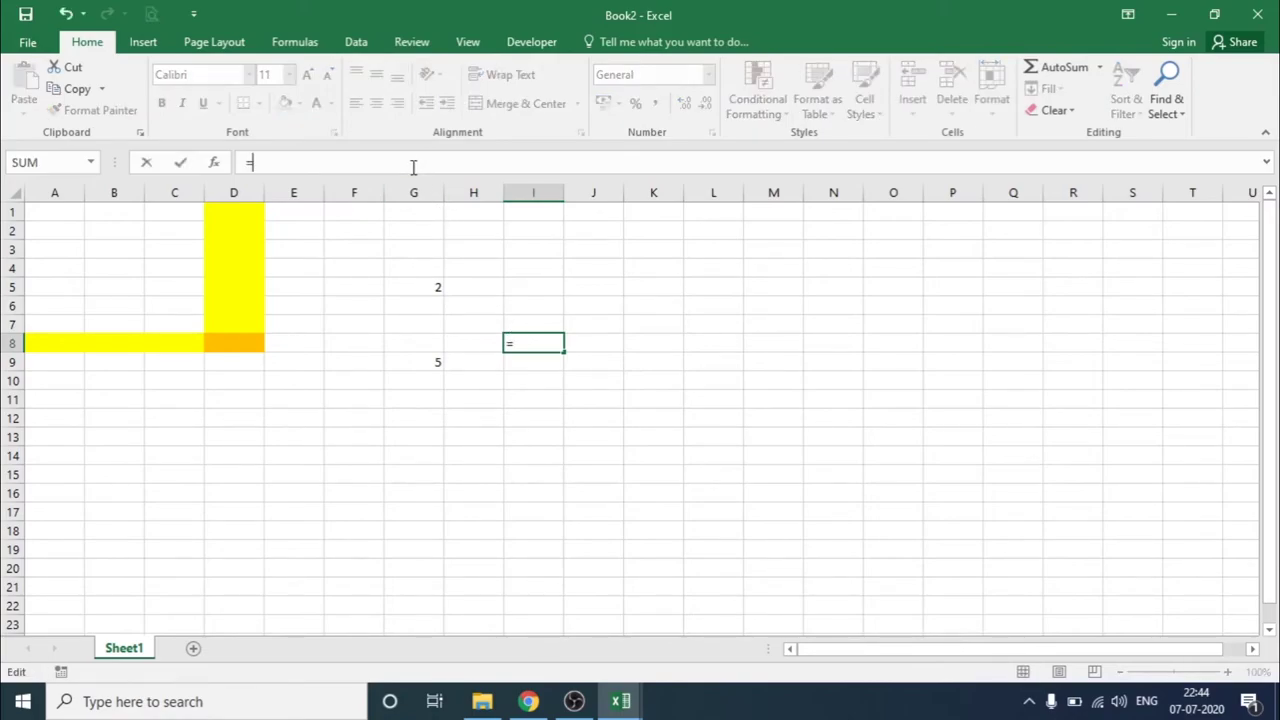
left_click(426, 290)
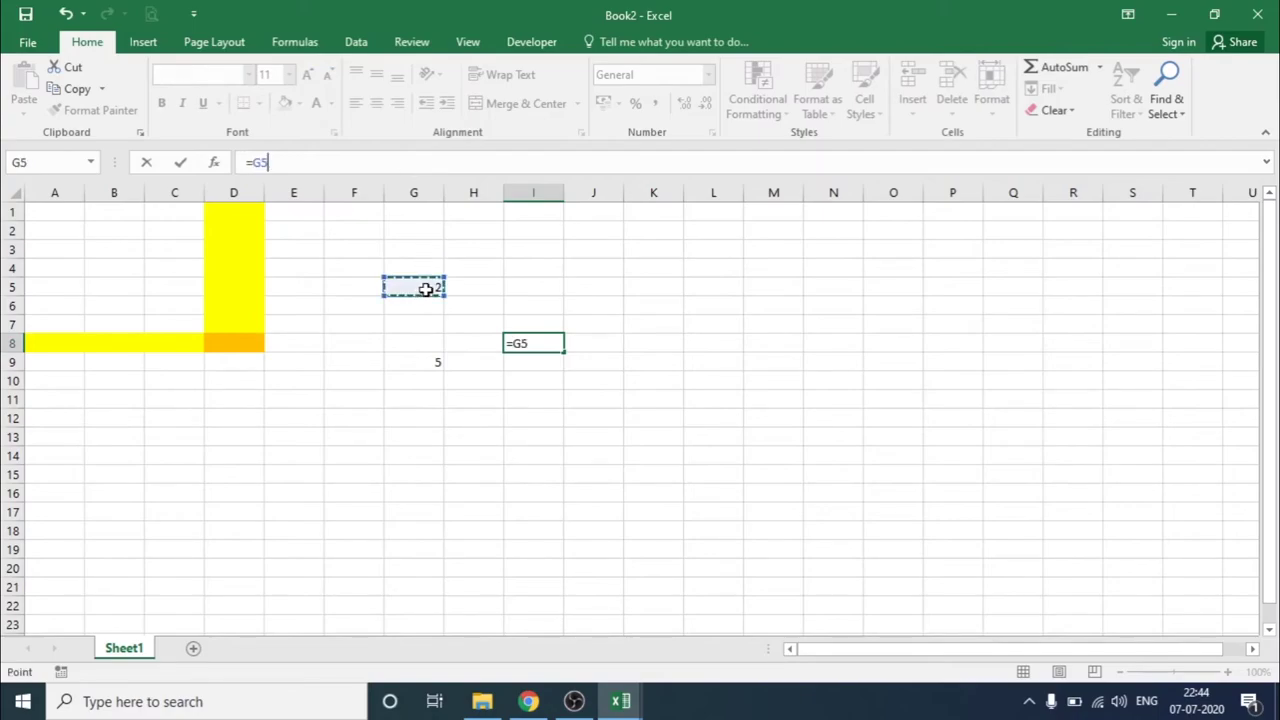
type("+")
left_click(430, 359)
key("Return")
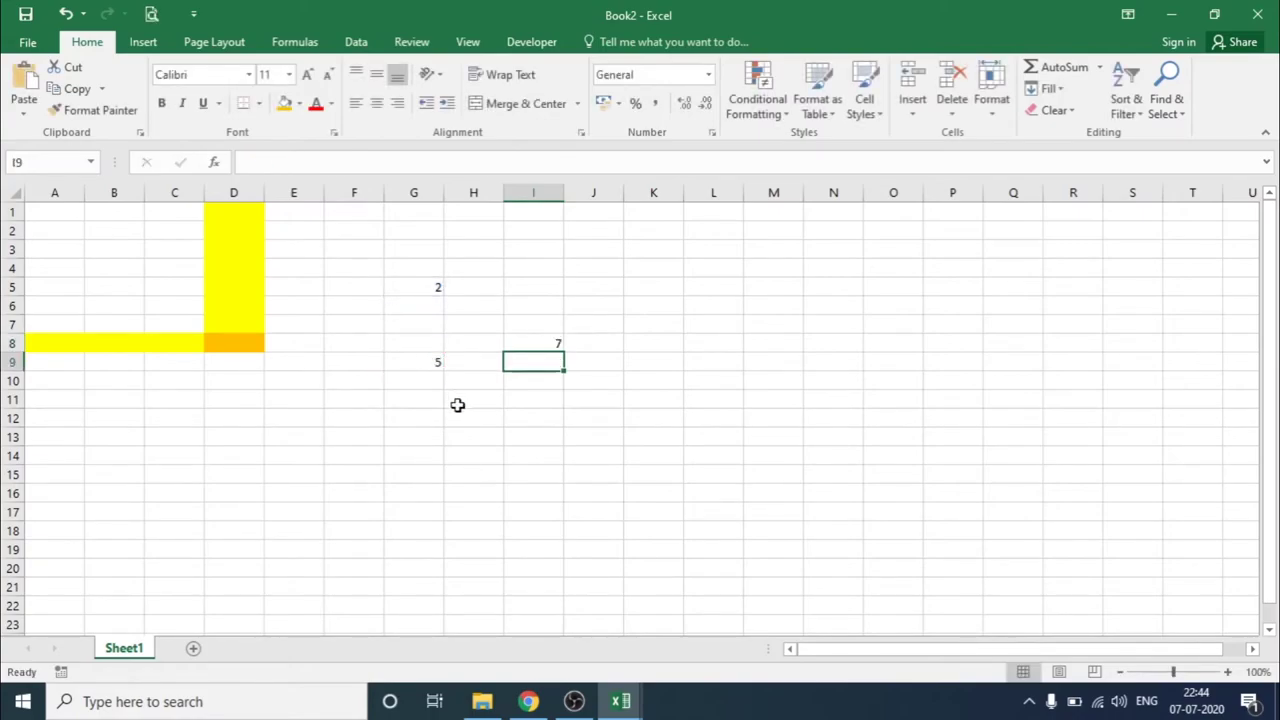
key("alt+Tab")
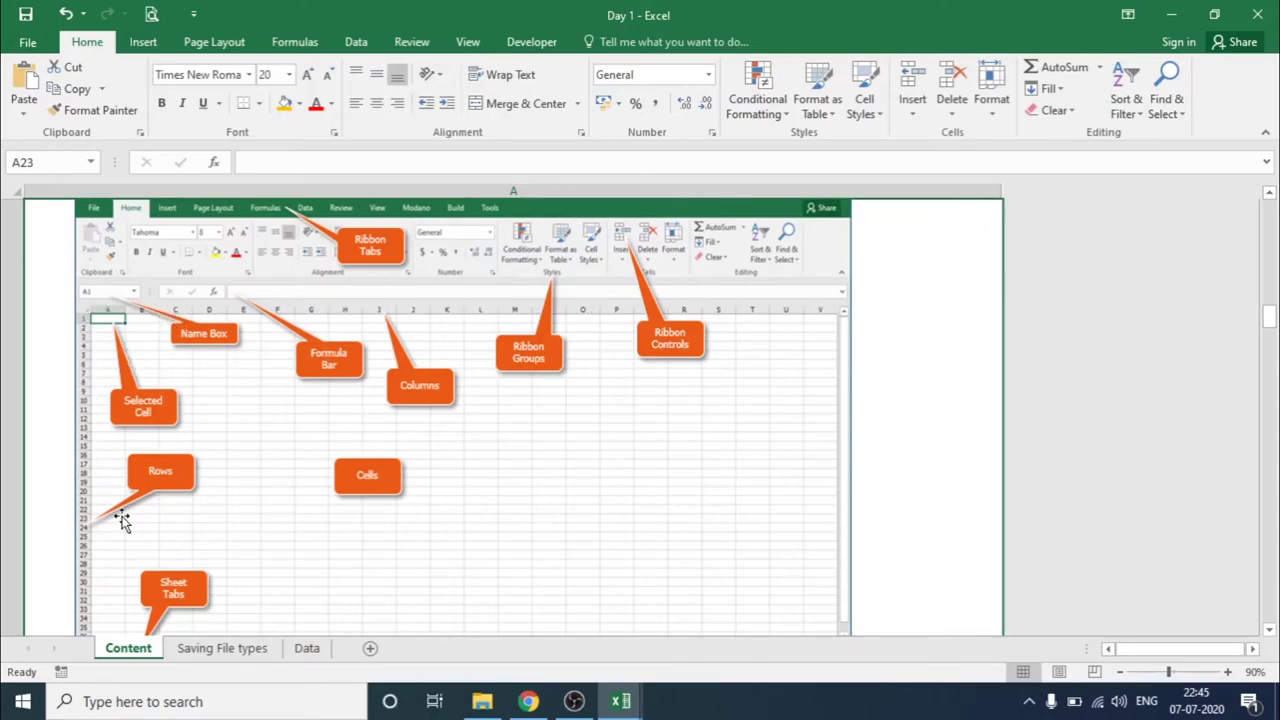
Switch back to Book2 and make F11 the active cell
key("ctrl+Tab")
left_click(355, 397)
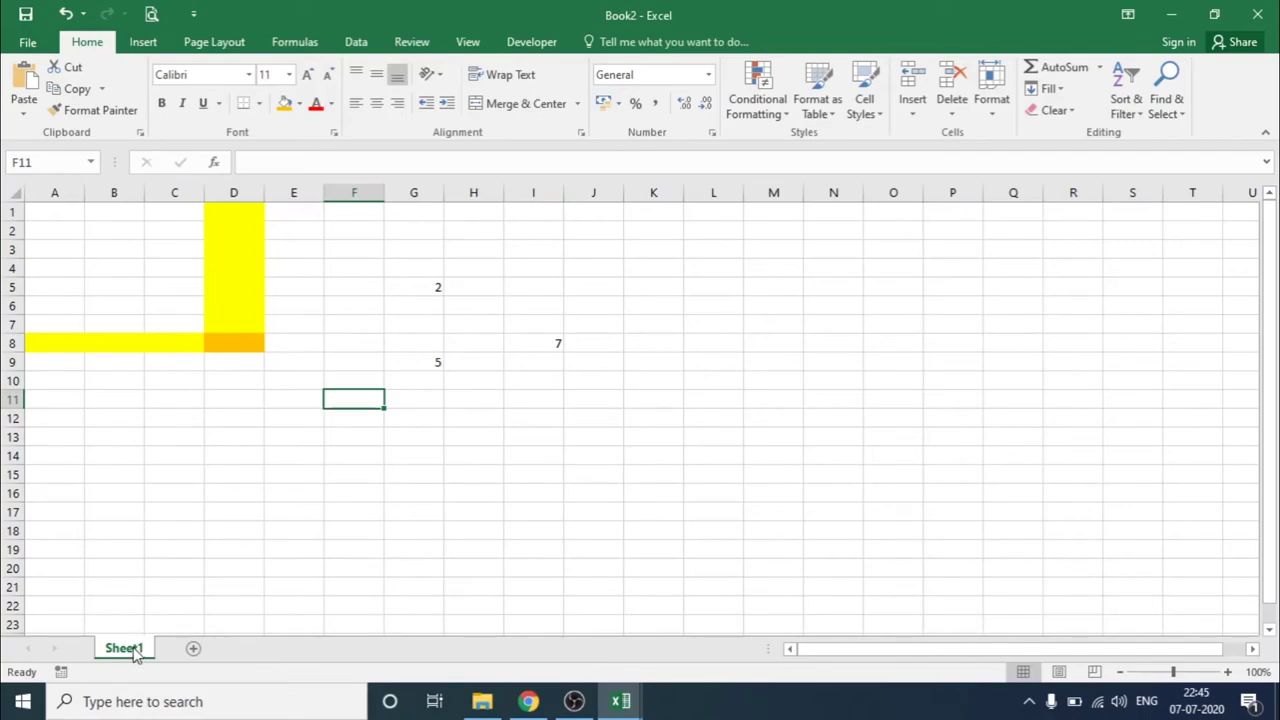
left_click(278, 516)
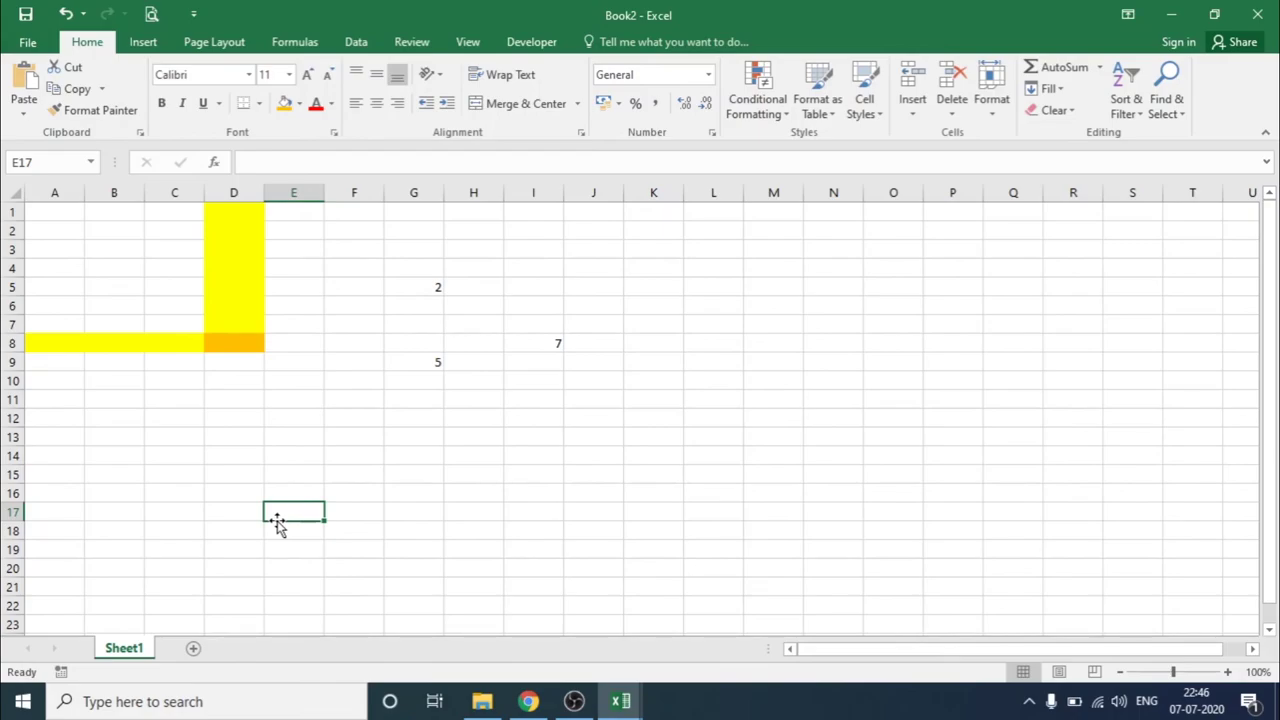
Switch to the Day 1 window with Alt+Tab
key("alt+Tab")
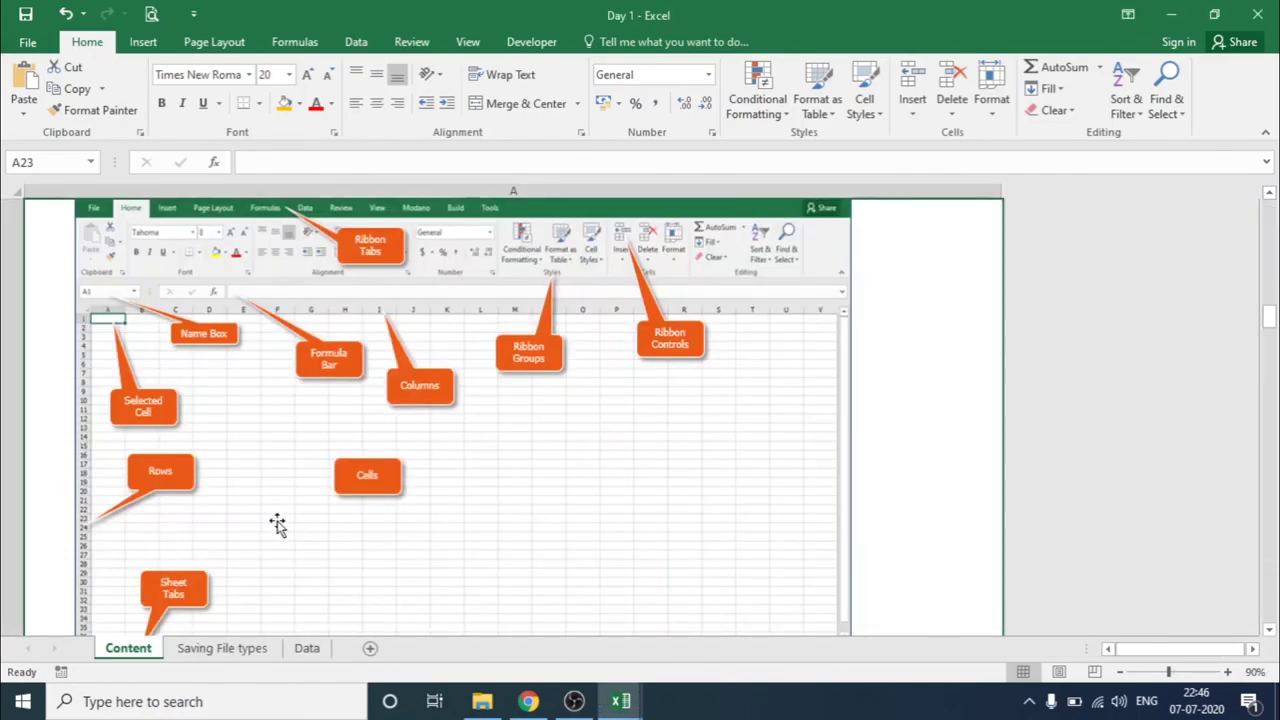